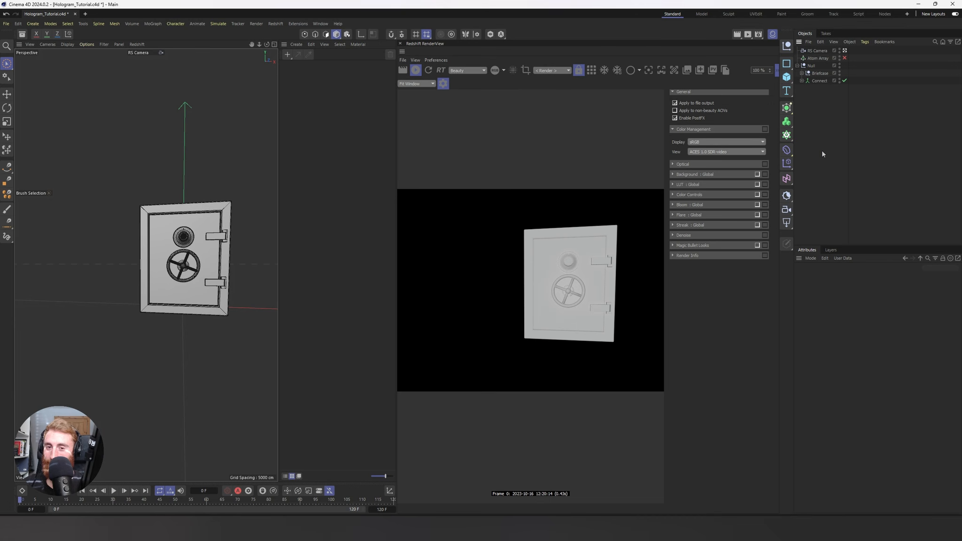
- Move the Bank Safe hierarchy out of the Connect object and delete the empty Connect object
left_click(802, 74)
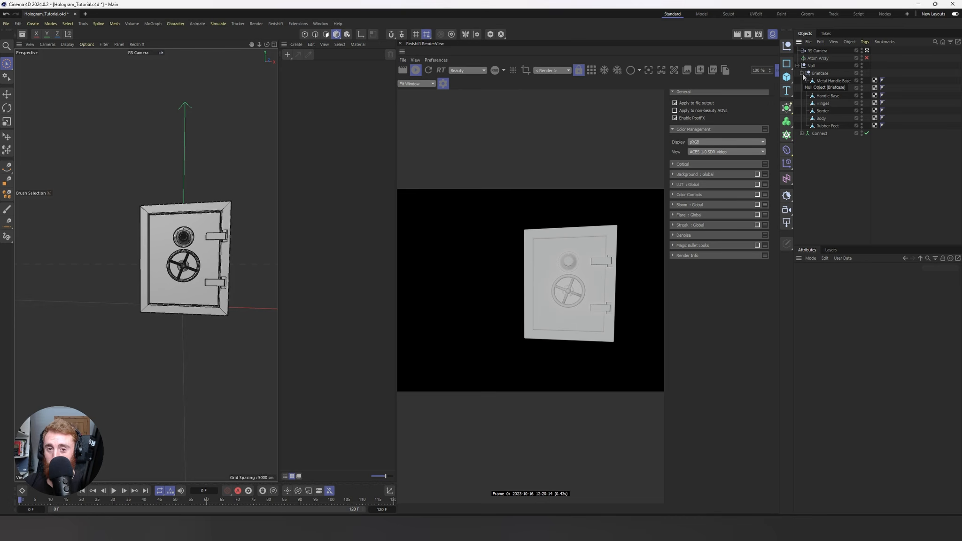
left_click(802, 74)
left_click(802, 81)
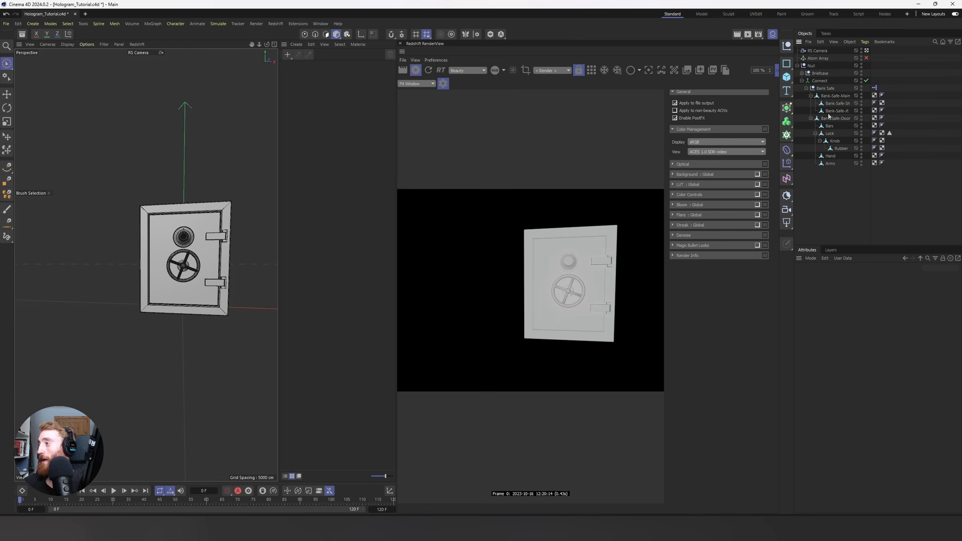
left_click_drag(823, 222, 824, 219)
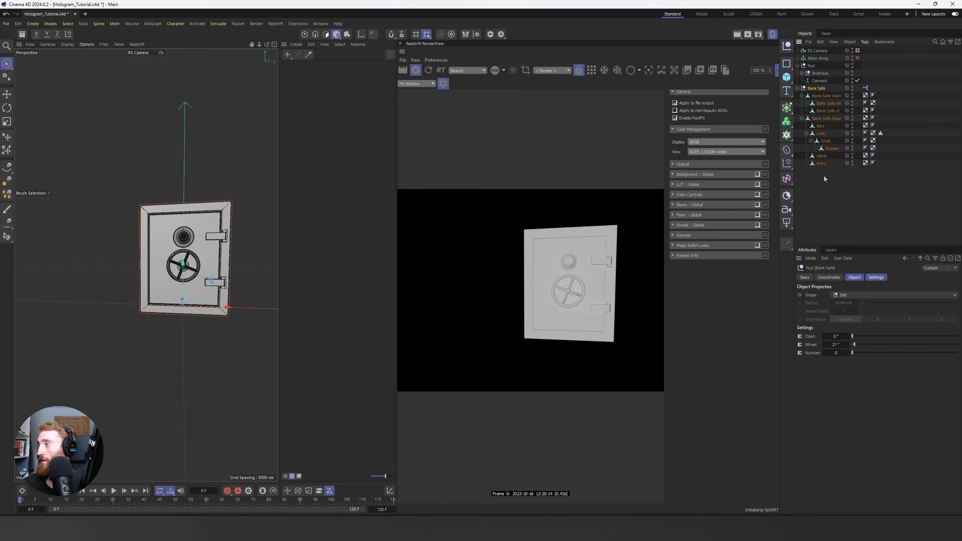
left_click(820, 81)
key("Delete")
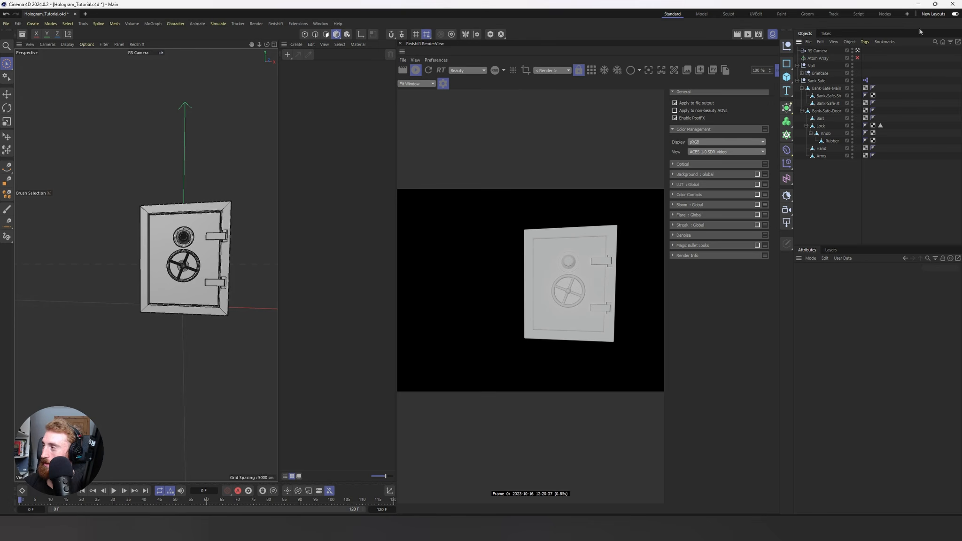
- Merge all Bank Safe meshes into one object with Connect Objects + Delete, and delete the leftover Bank Safe null
left_click(821, 89)
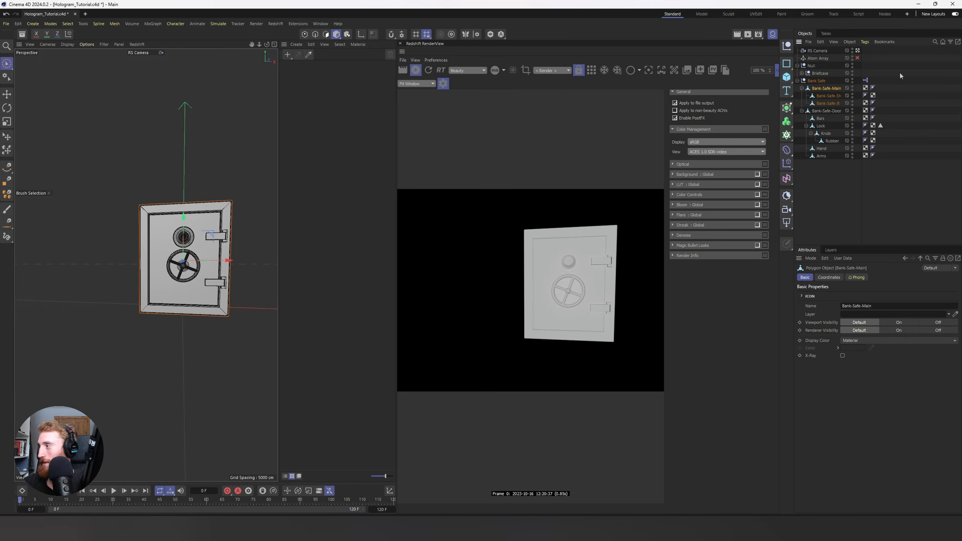
right_click(823, 96)
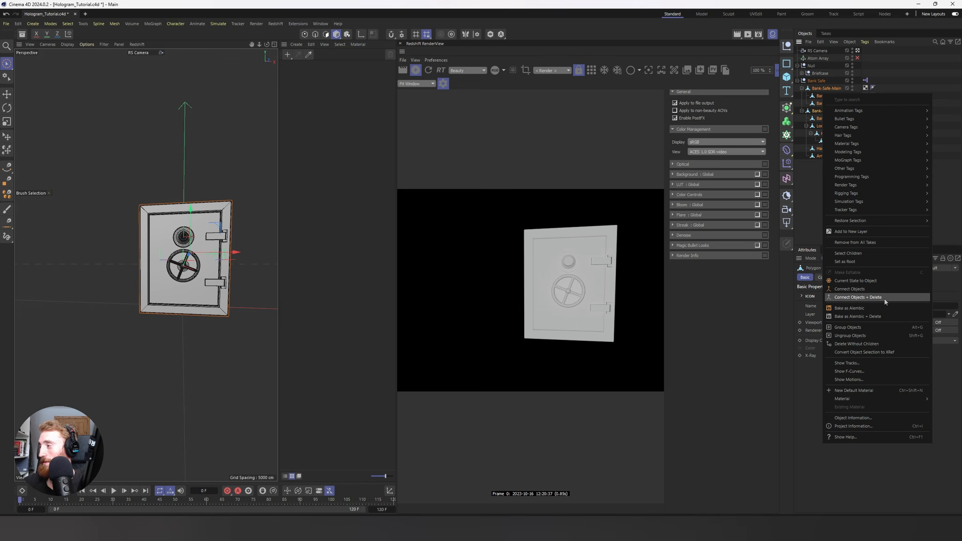
left_click(885, 298)
left_click(816, 80)
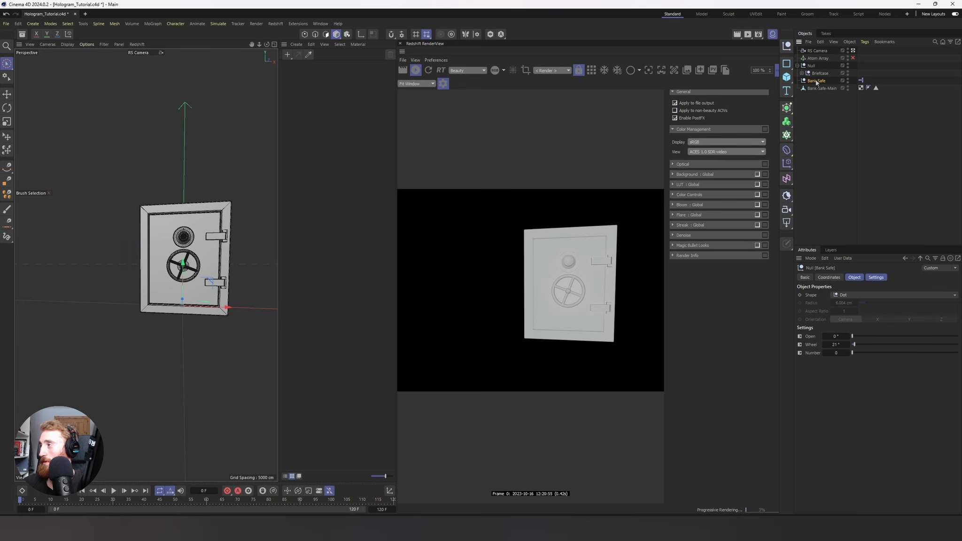
key("Delete")
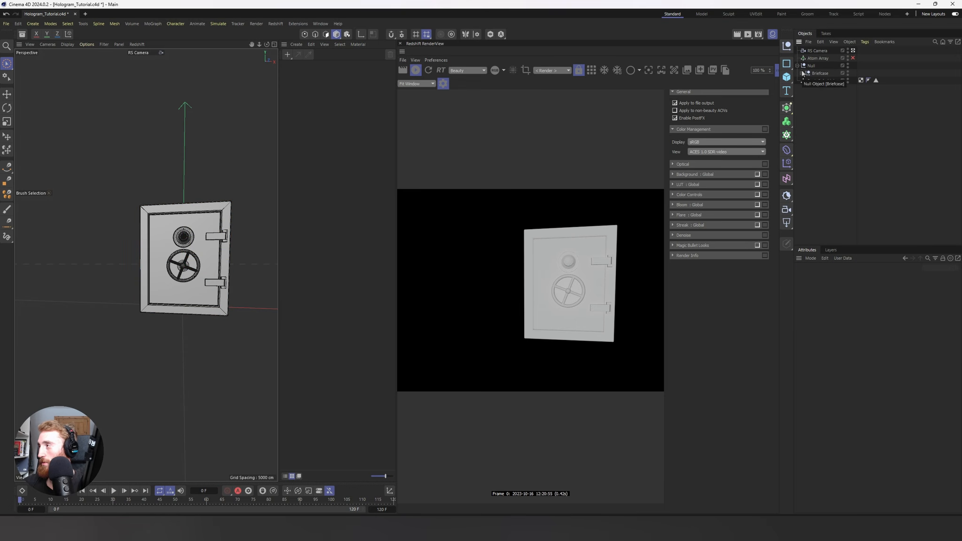
- Merge all briefcase parts, from Metal Handle Base to Rubber Feet, into one mesh with Connect Objects + Delete
left_click(802, 74)
left_click(804, 75)
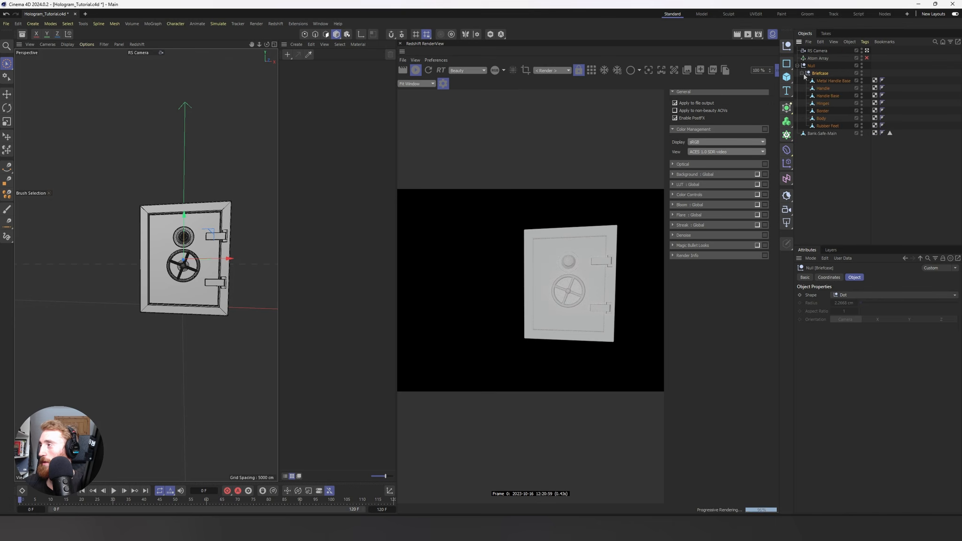
left_click(833, 81)
left_click(827, 126, "shift")
right_click(825, 125)
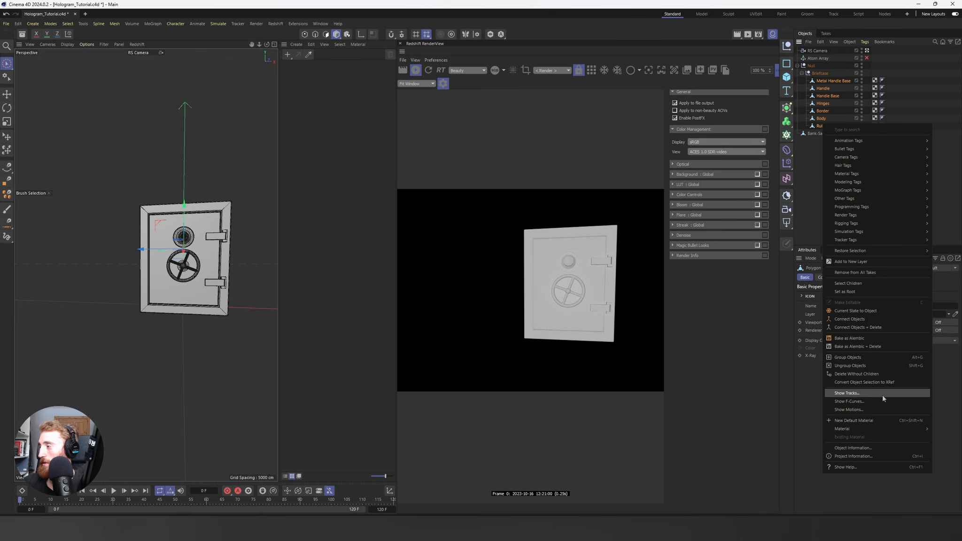
left_click(887, 328)
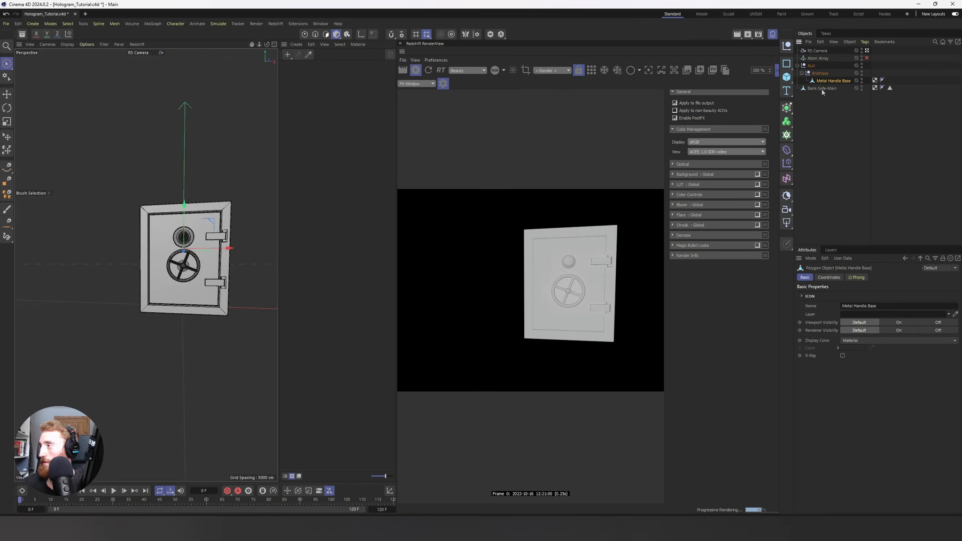
- Move the merged briefcase mesh out of its hierarchy, and delete the empty Briefcase null and its parent Null
left_click(809, 73)
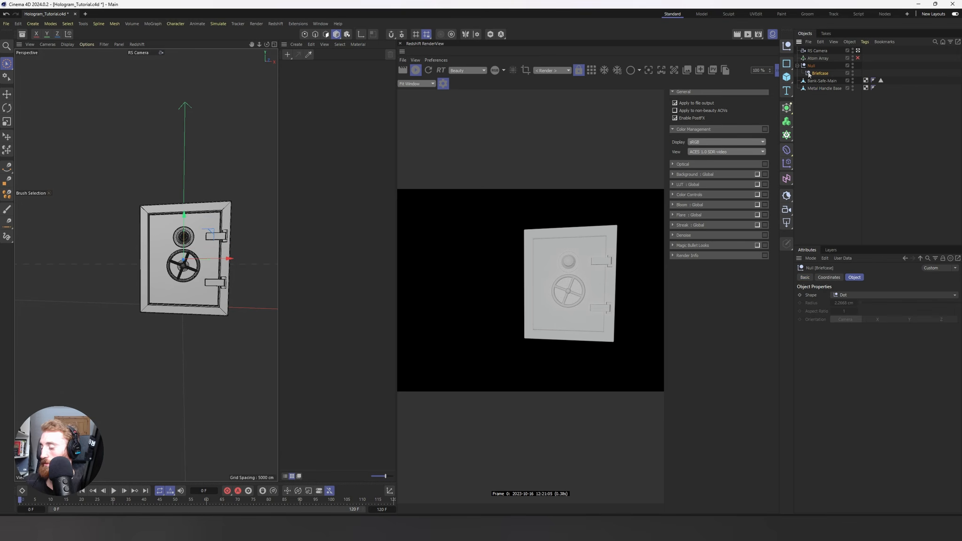
key("Delete")
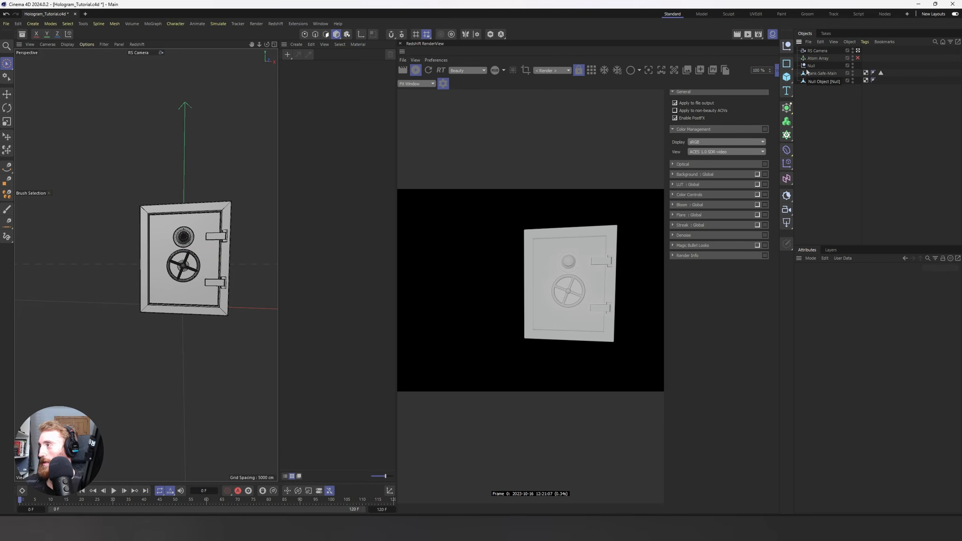
key("Delete")
- Create a Redshift Incandescent material and name it Blue
left_click(296, 44)
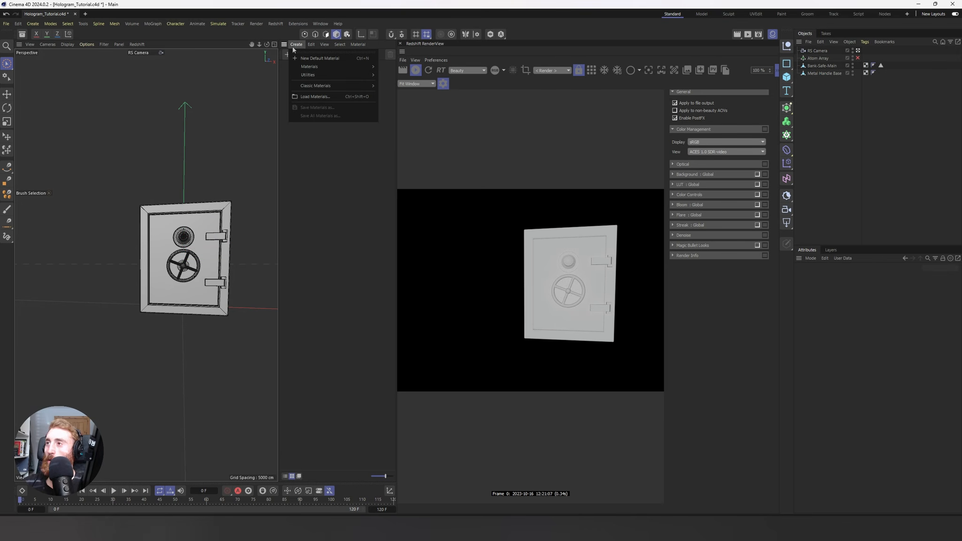
mouse_move(318, 67)
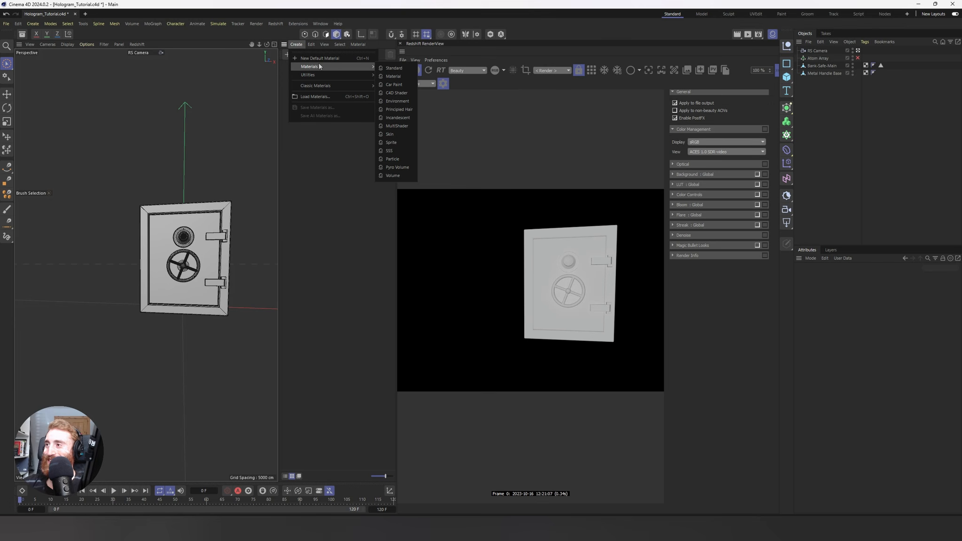
left_click(398, 117)
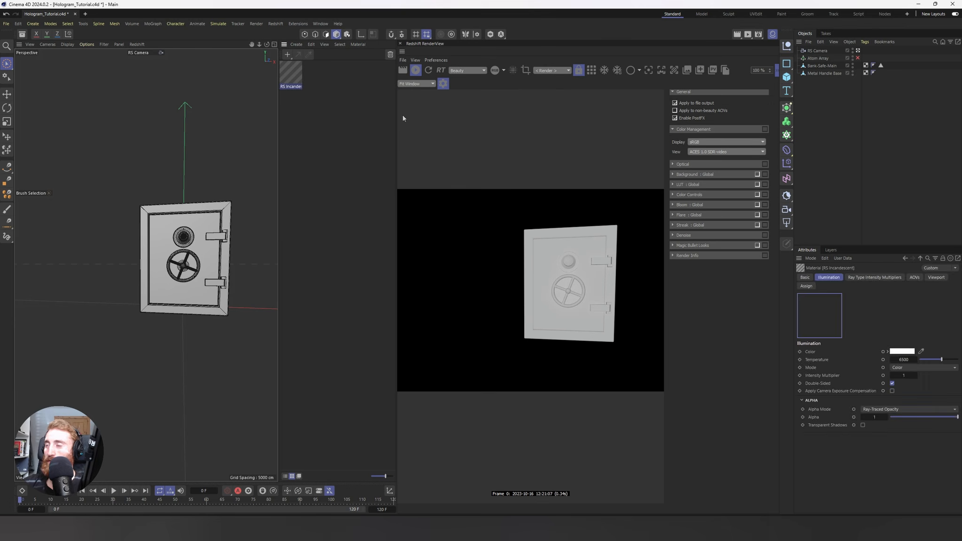
left_click(290, 82)
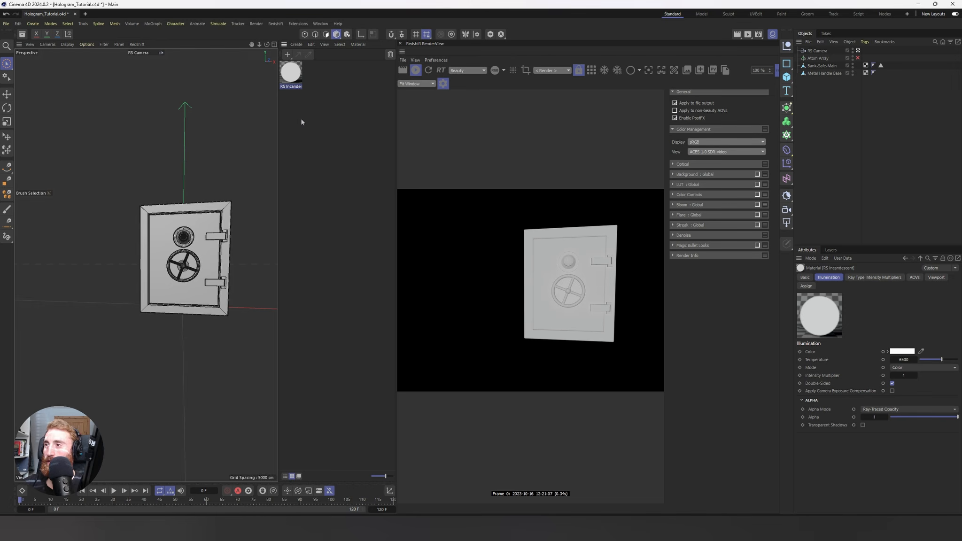
double_click(297, 86)
type("Blue")
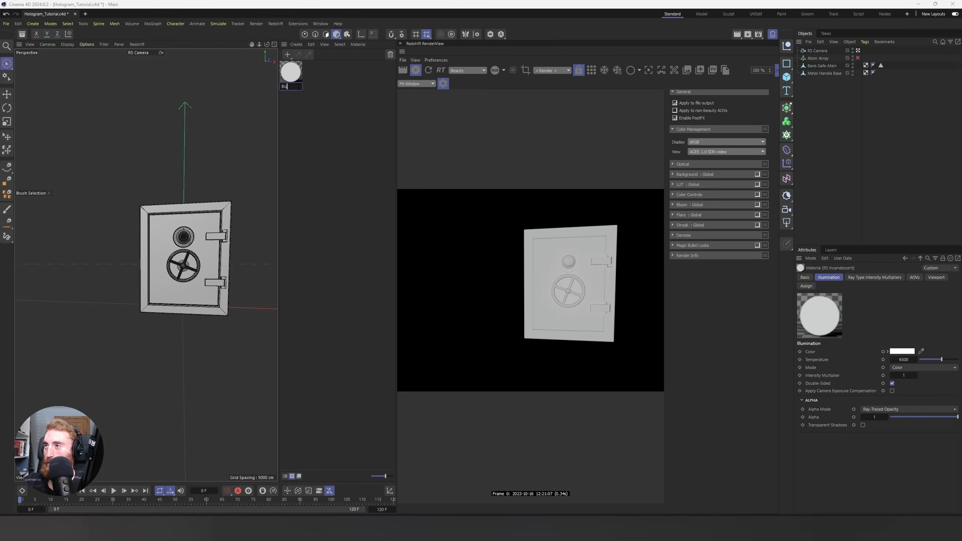
key("Return")
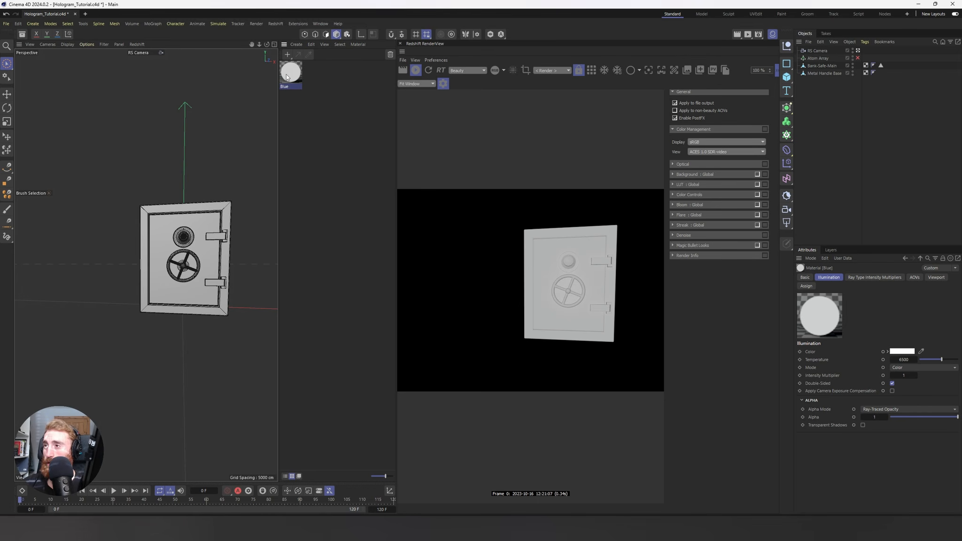
- Open the Blue material in the Node Editor and dock the editor beneath the viewport and timeline
double_click(290, 75)
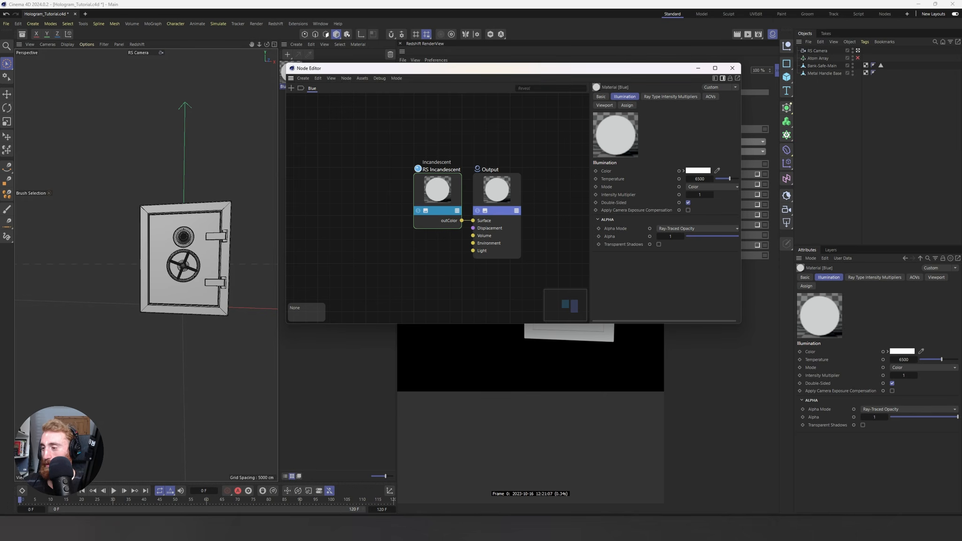
left_click_drag(368, 521, 367, 515)
middle_click_drag(221, 453, 390, 439)
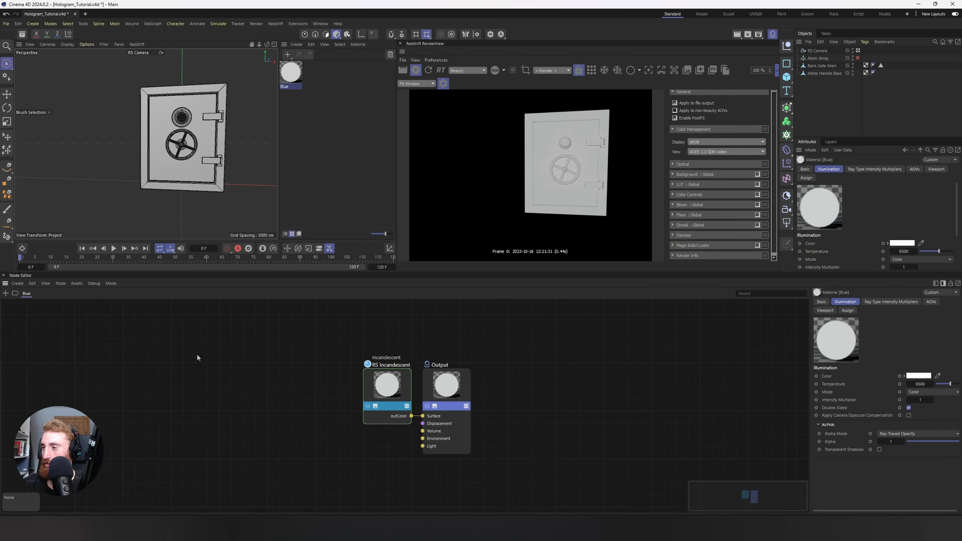
- Add a Material Blender node, connect it to the Output's Surface, and place the RS Incandescent node before it
key("Tab")
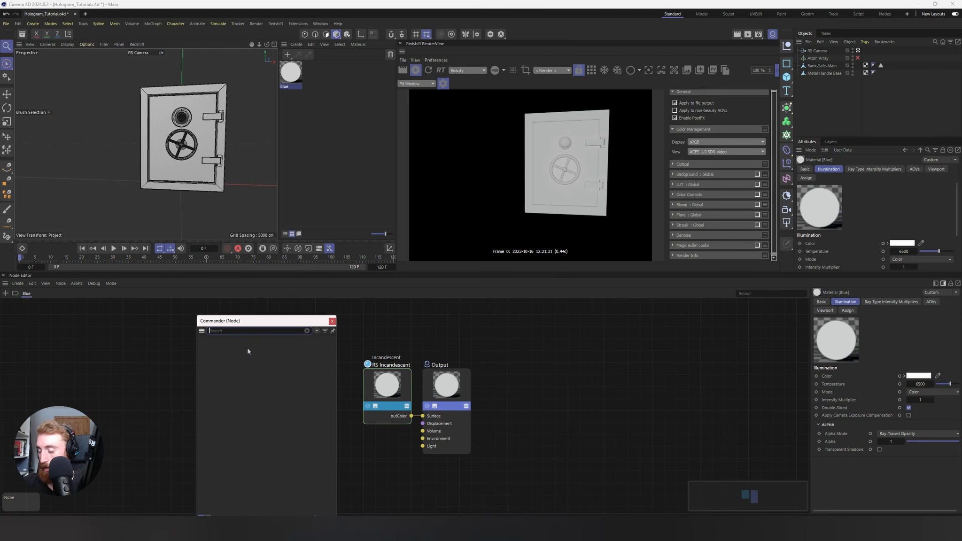
type("mater")
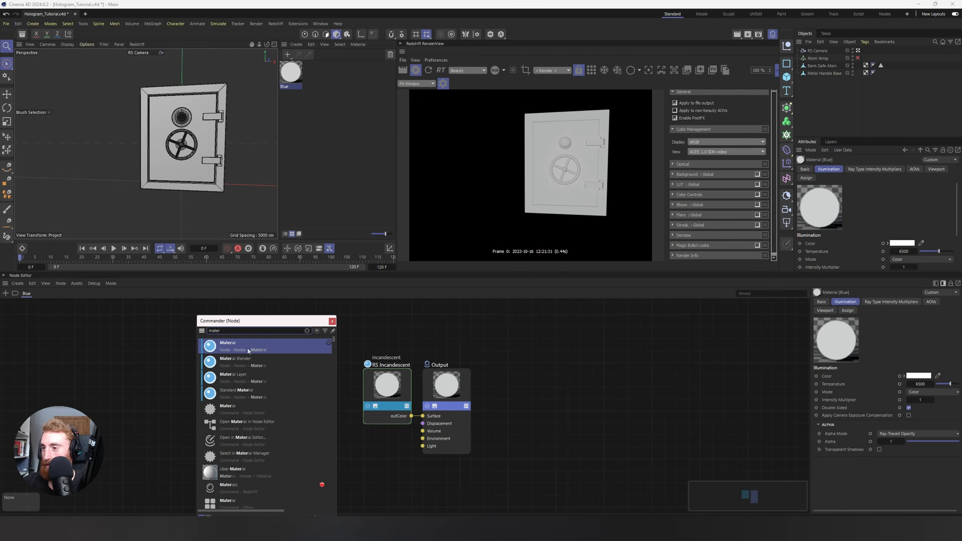
left_click(258, 360)
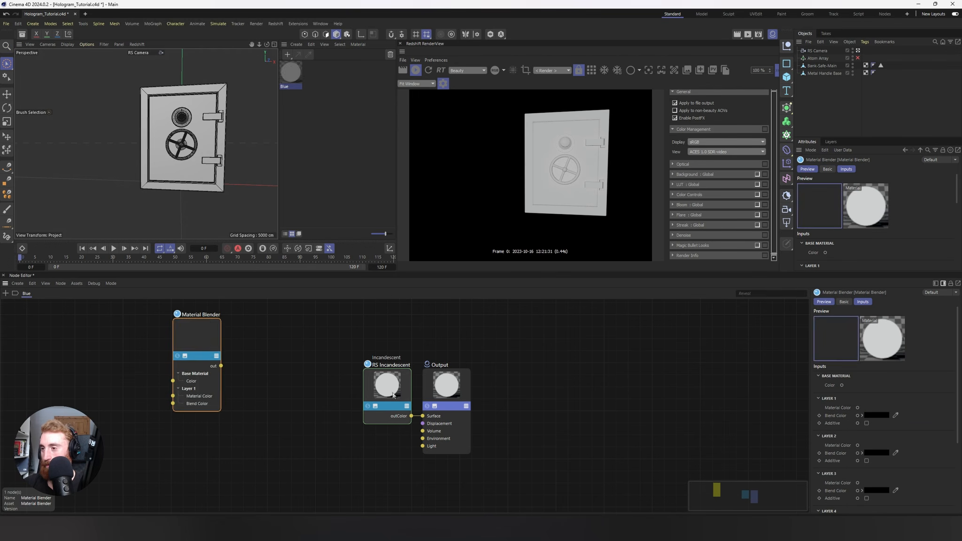
left_click_drag(197, 348, 157, 369)
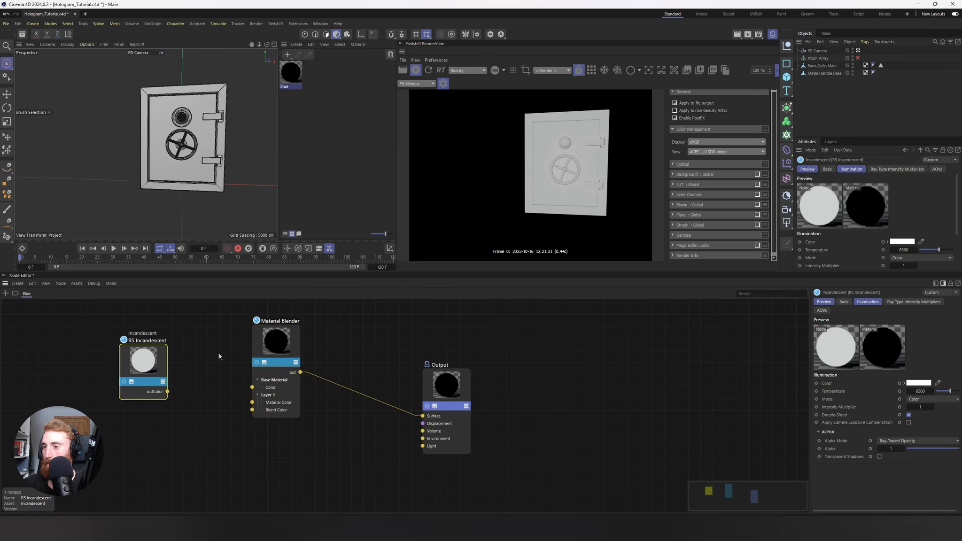
middle_click_drag(198, 357, 270, 361)
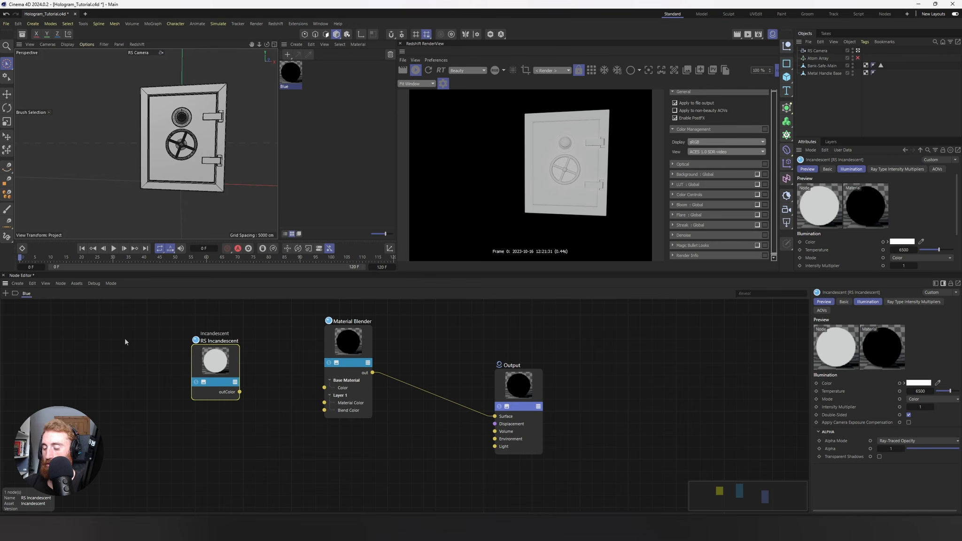
- Add a Material node as the Material Blender's base color and connect RS Incandescent to its Layer 1 Material Color
key("shift+c")
type("mater")
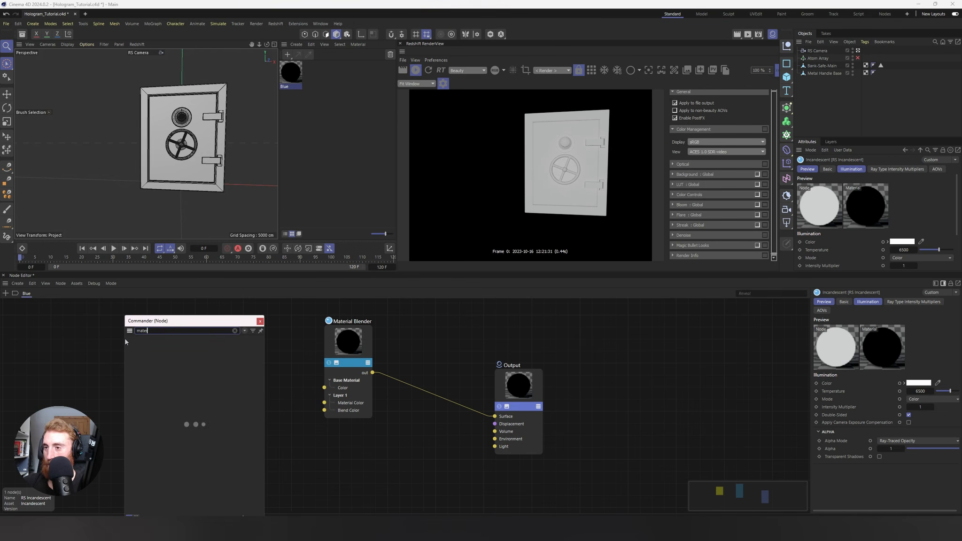
left_click(194, 347)
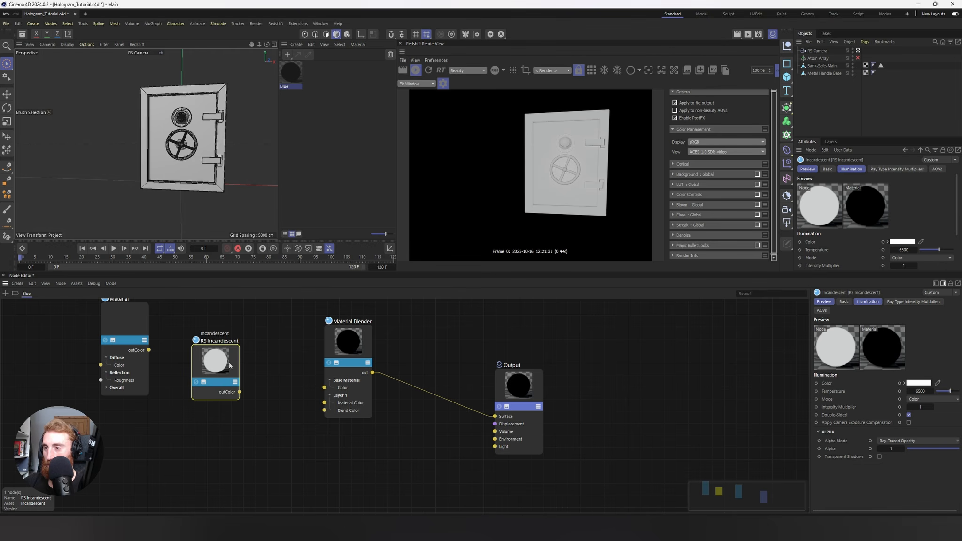
left_click_drag(230, 366, 212, 431)
left_click_drag(149, 350, 324, 388)
left_click_drag(124, 329, 266, 359)
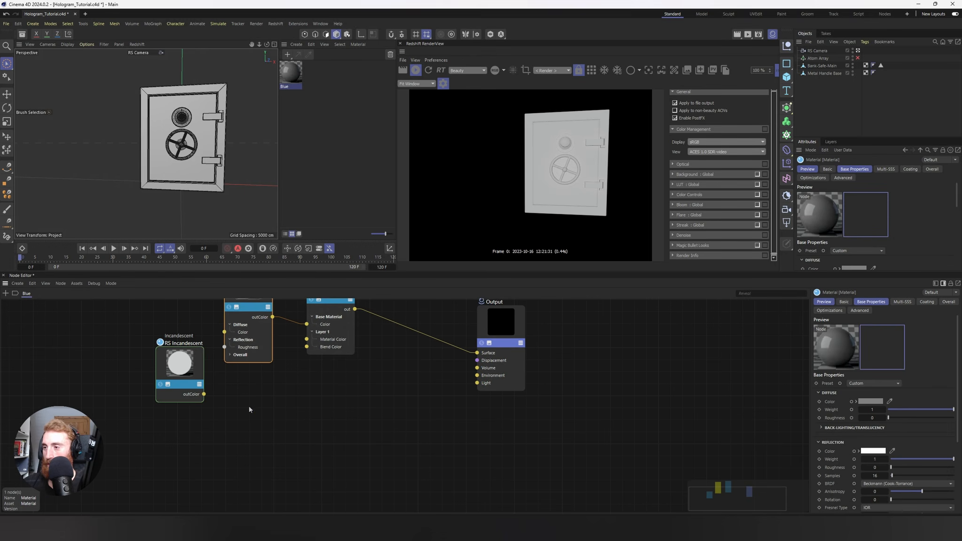
key("l")
left_click_drag(330, 488, 406, 435)
- Apply the Blue material to the Bank-Safe-Main object
left_click(327, 108)
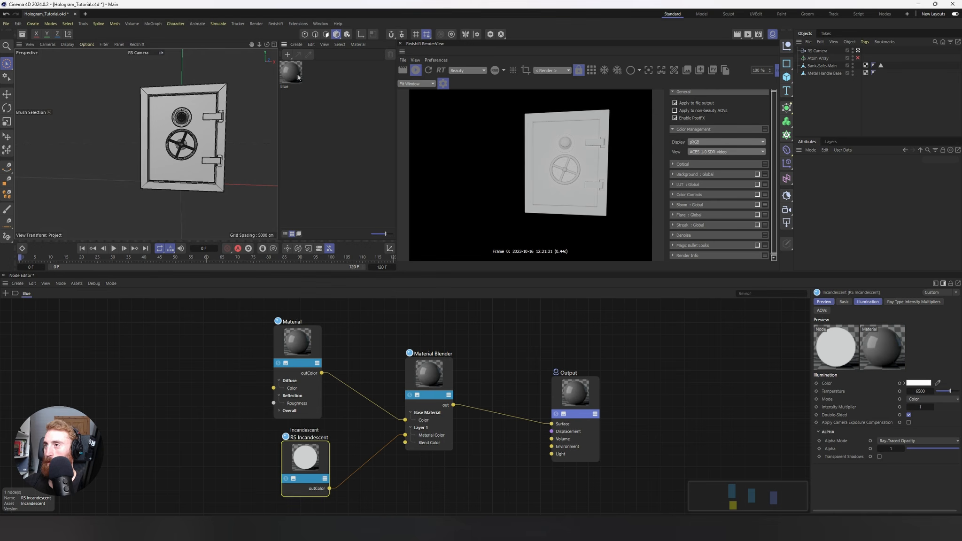
left_click_drag(291, 78, 292, 78)
left_click_drag(303, 121, 834, 66)
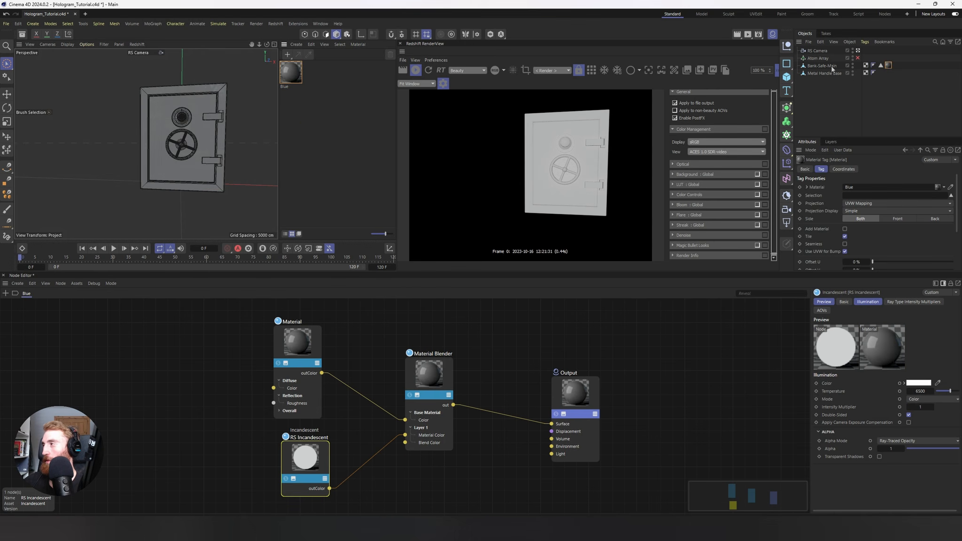
- Rename the Material node feeding the blender's base color as Base
left_click(305, 350)
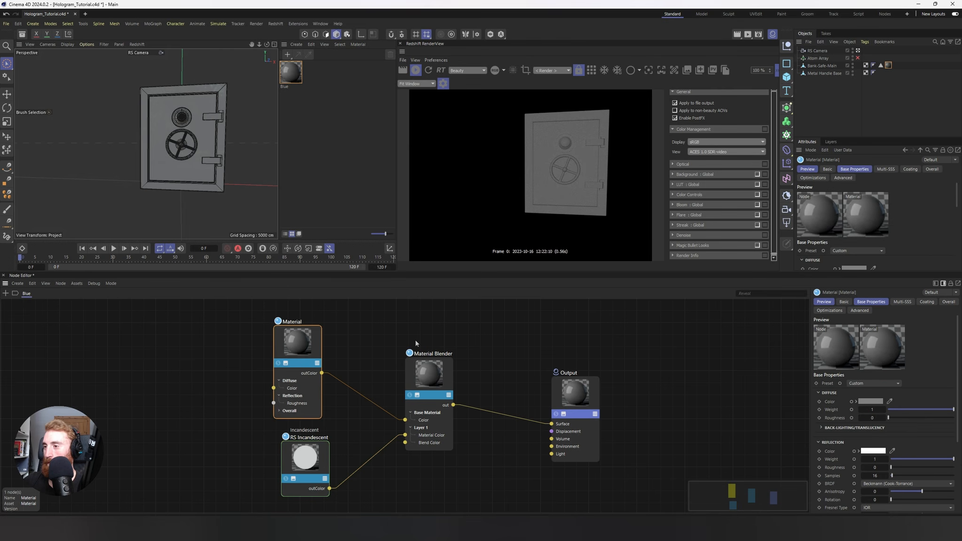
middle_click_drag(499, 329, 443, 308)
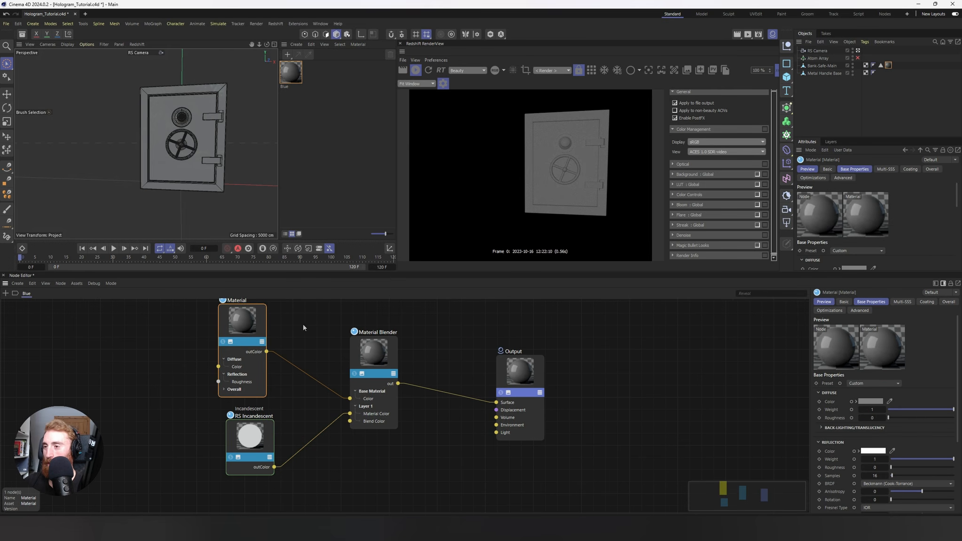
double_click(237, 330)
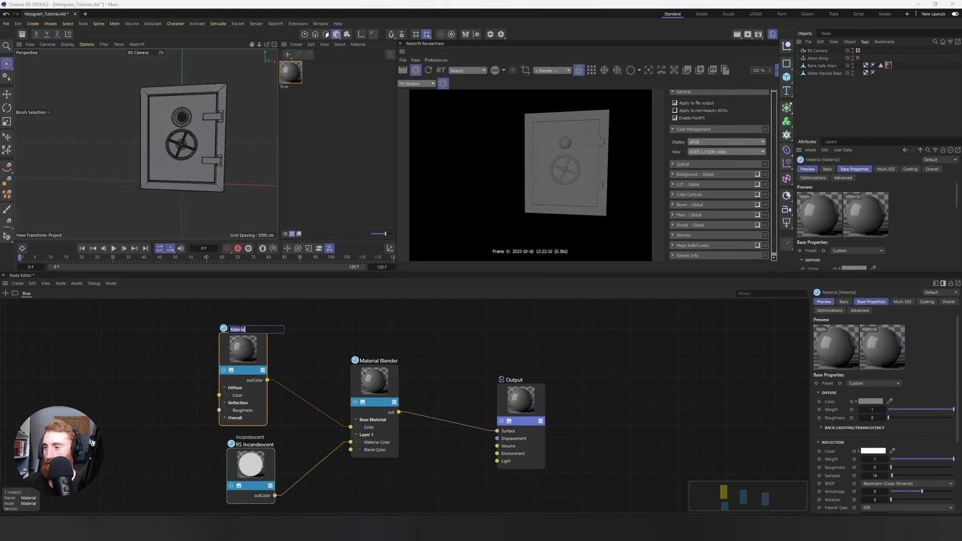
type("Base")
key("Return")
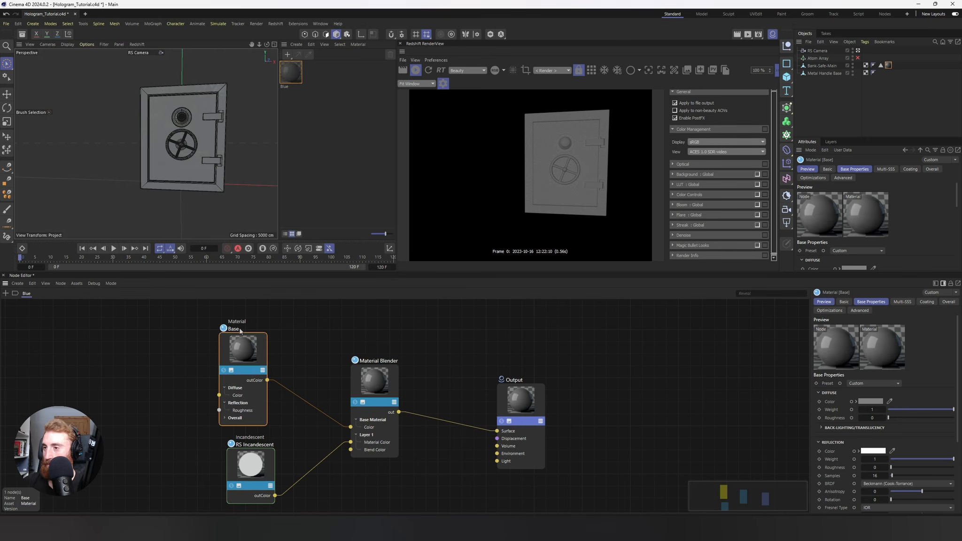
- Set the Base material's overall opacity color to black
left_click_drag(238, 351, 253, 347)
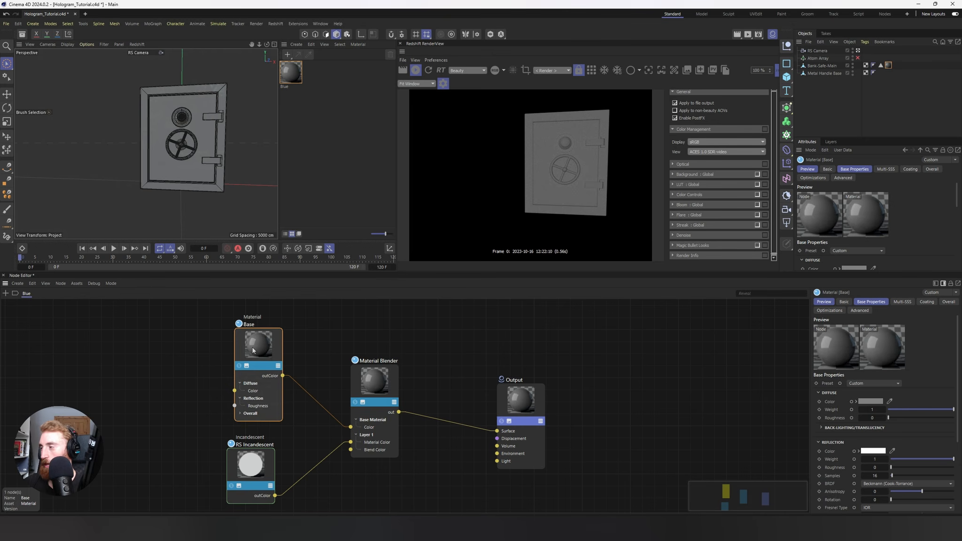
left_click(948, 302)
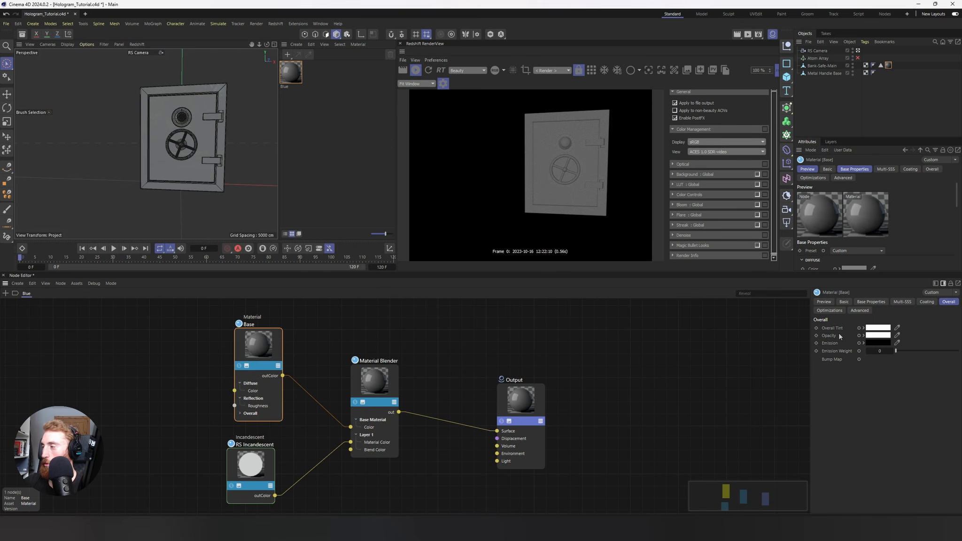
left_click(877, 335)
left_click_drag(813, 399, 804, 426)
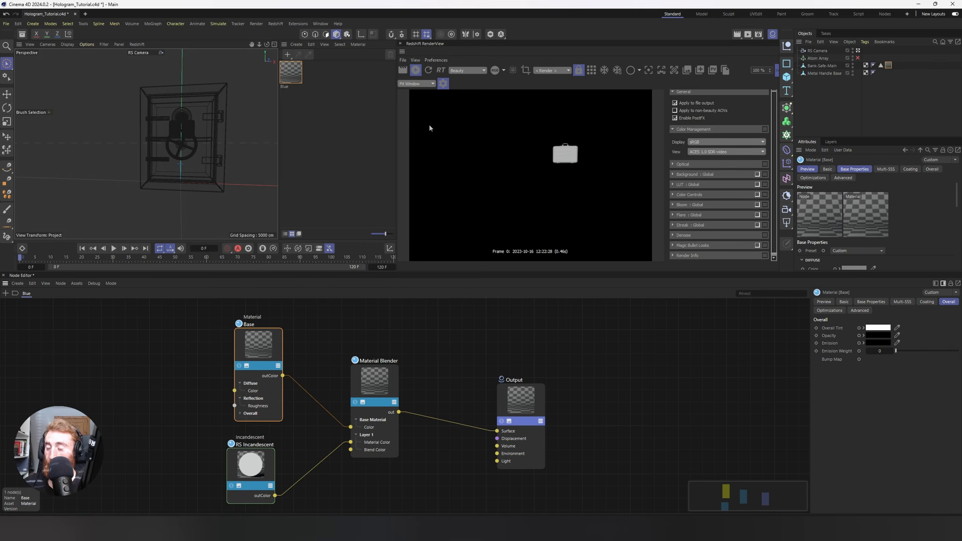
left_click_drag(200, 137, 177, 106, "alt")
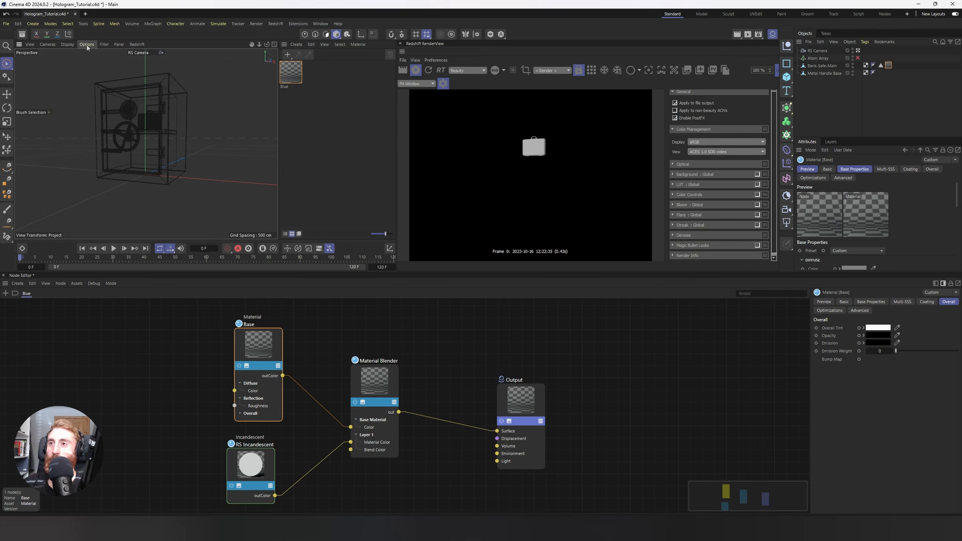
left_click(69, 45)
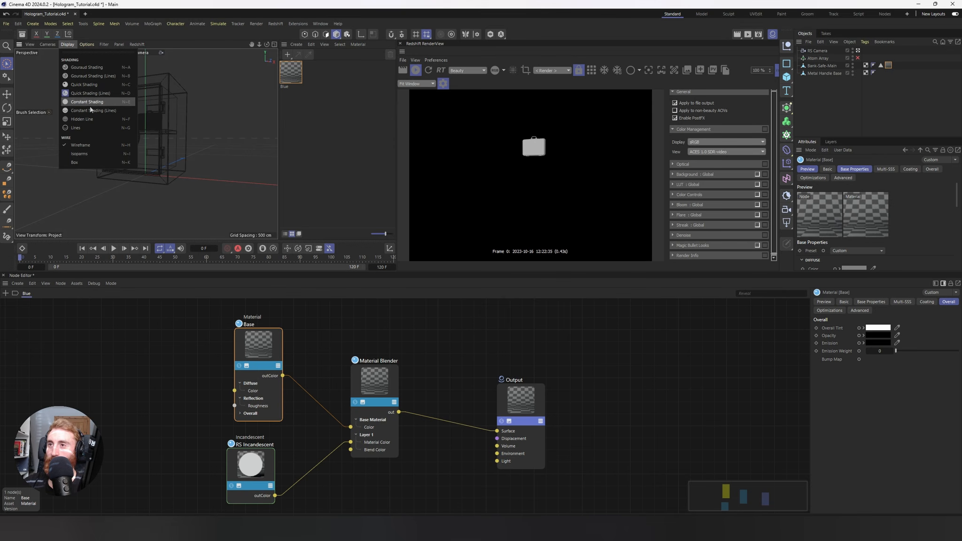
left_click(351, 335)
- Set the illumination color of the RS Incandescent node to a bright light blue
left_click_drag(266, 352, 269, 340)
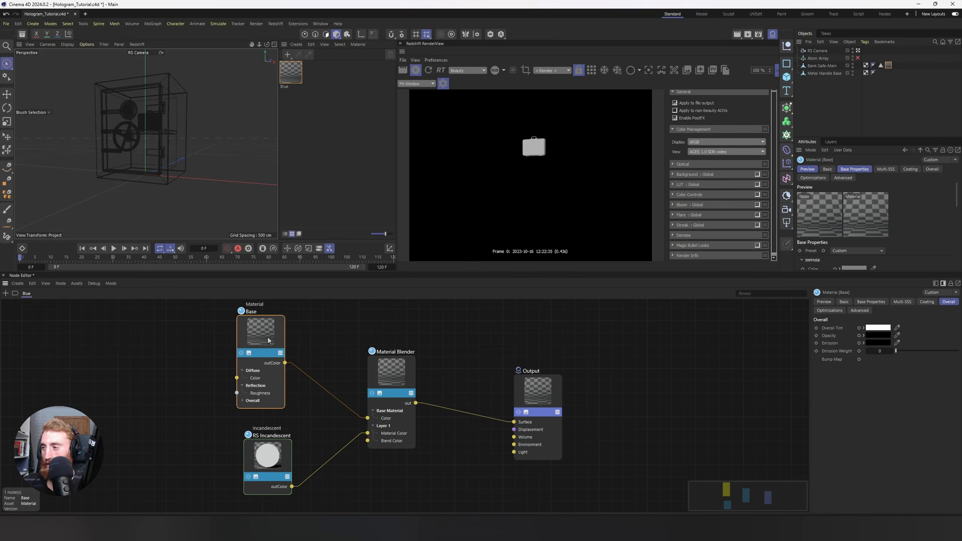
left_click(256, 485)
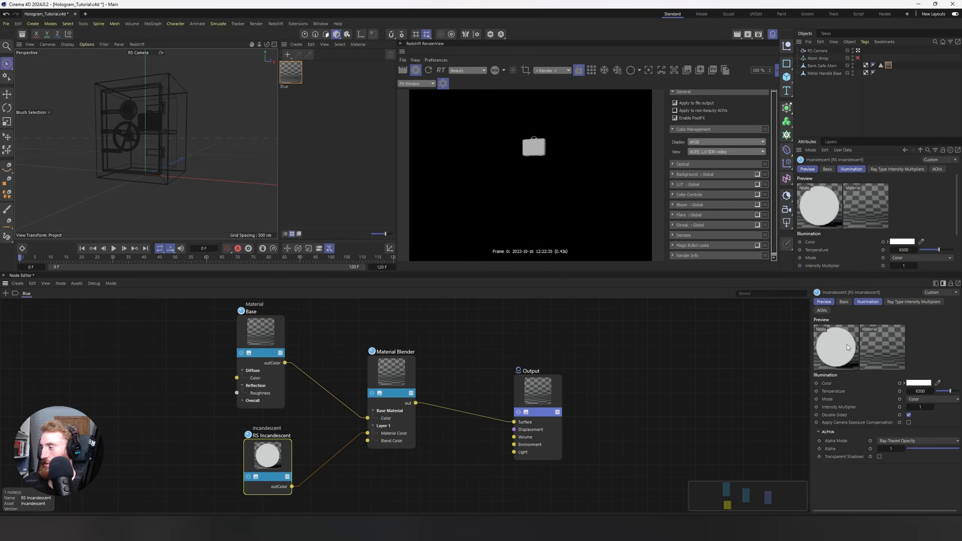
left_click(922, 383)
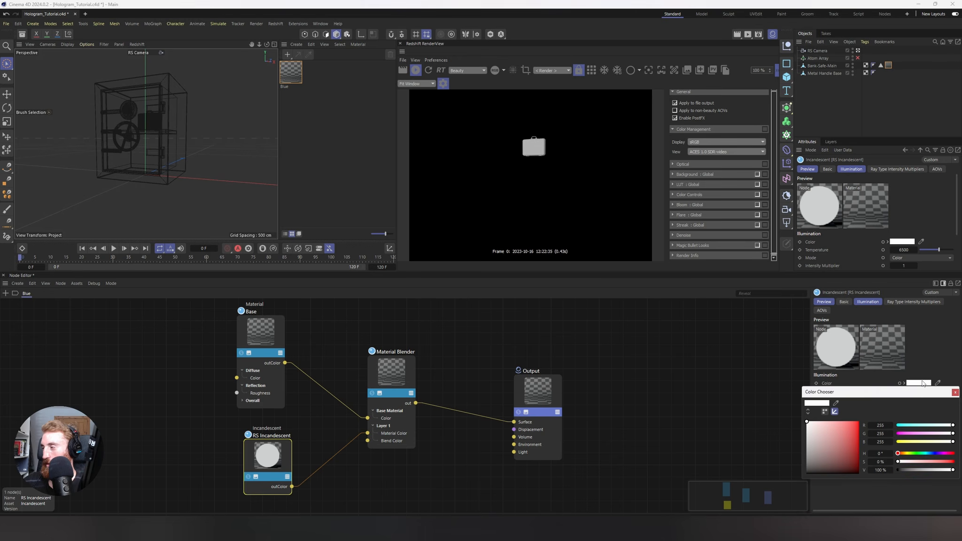
left_click_drag(919, 453, 930, 453)
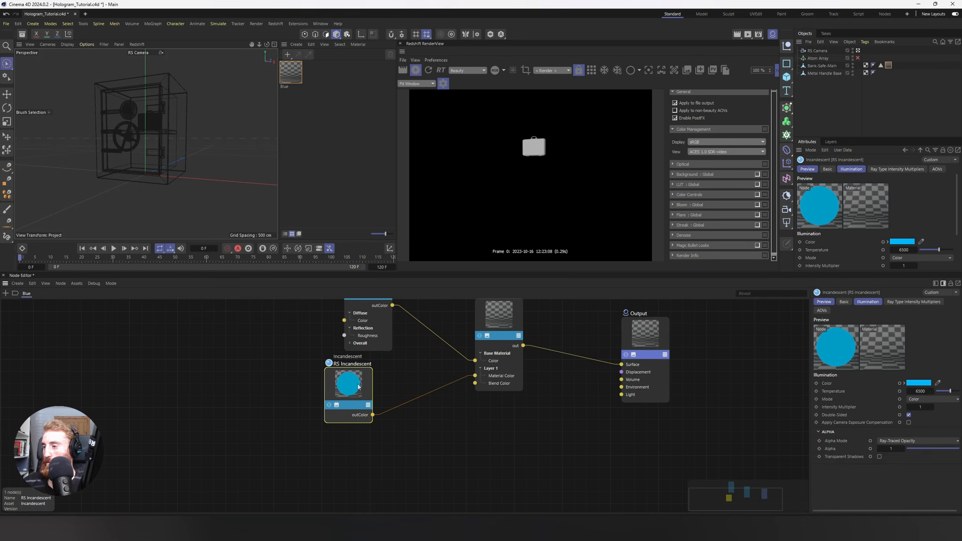
- Duplicate the RS Incandescent node and connect the copy to the Material Blender's Layer 2 Material Color
left_click_drag(359, 387, 485, 346, "ctrl")
mouse_move(517, 384)
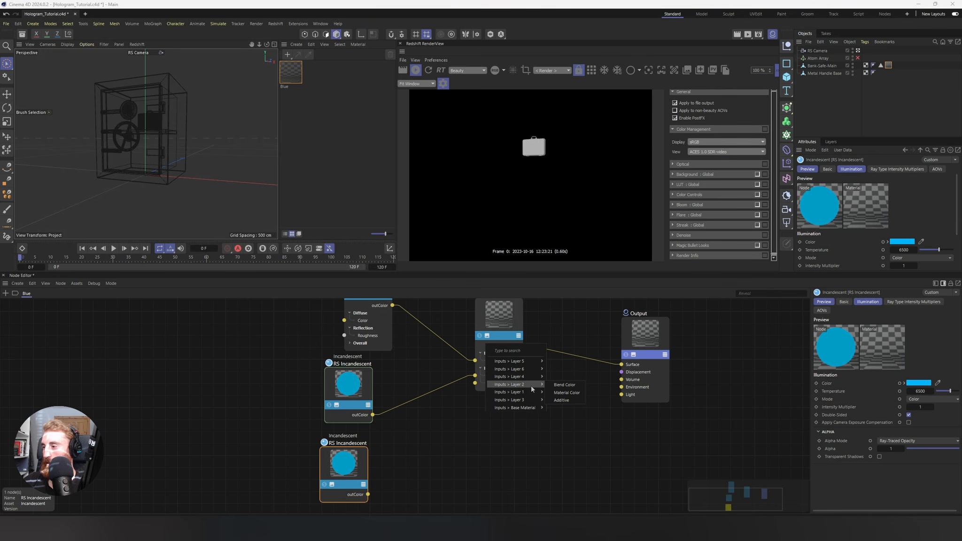
left_click(567, 393)
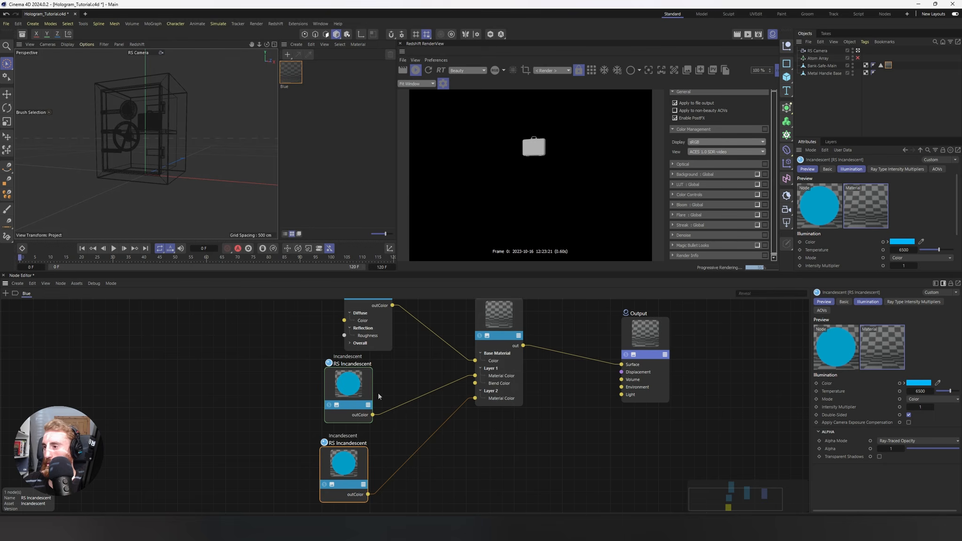
- Add a Fresnel node and a Curvature node to the Blue material's node graph
scroll(377, 392, "down", 3)
key("shift+c")
type("fres")
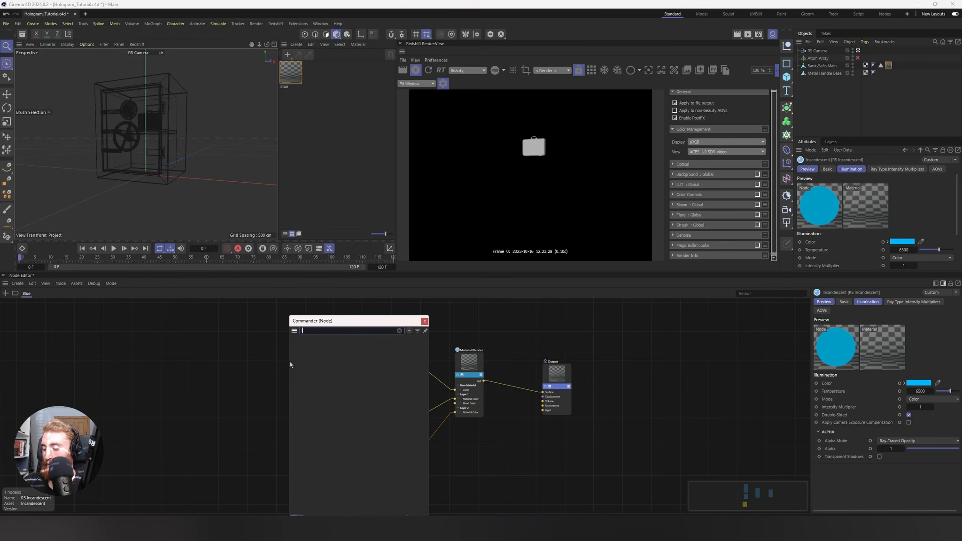
key("Return")
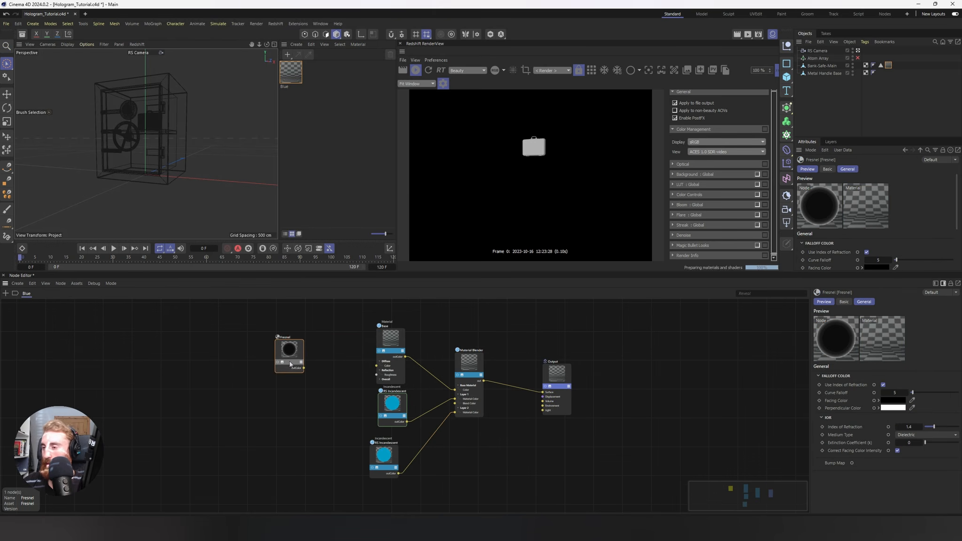
key("shift+c")
type("cur")
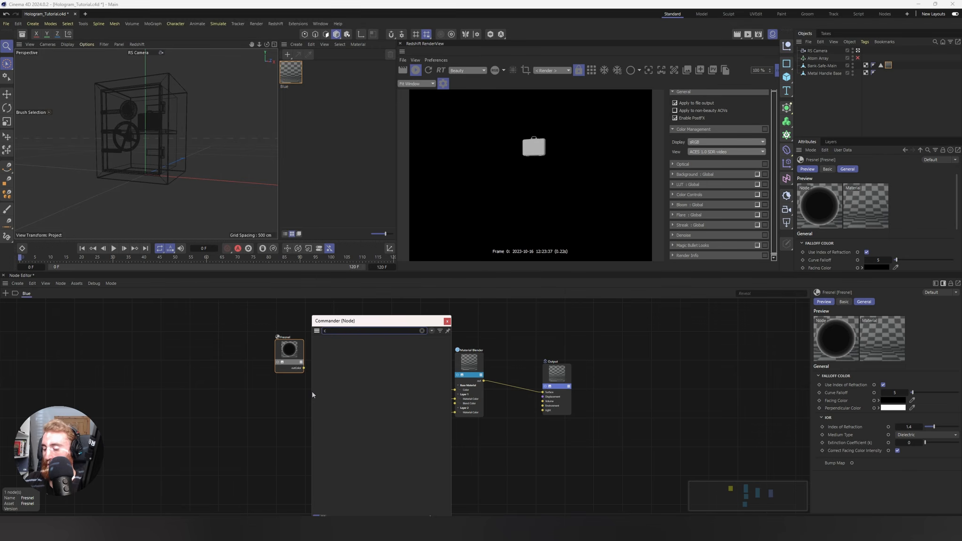
key("Return")
- Connect the Fresnel node's color output to the Material Blender's Layer 1 Blend Color and shift the first RS Incandescent node beside it
scroll(366, 393, "up", 3)
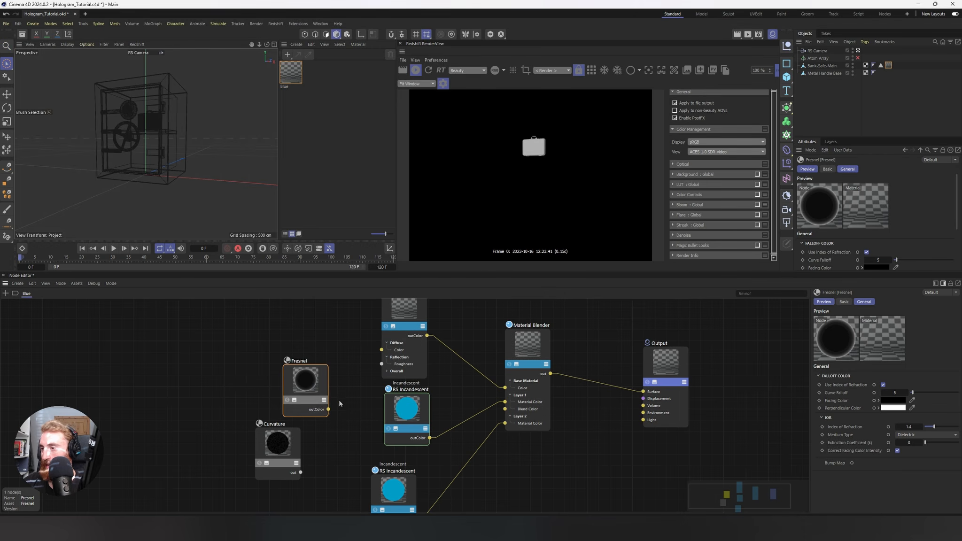
left_click_drag(329, 409, 505, 409)
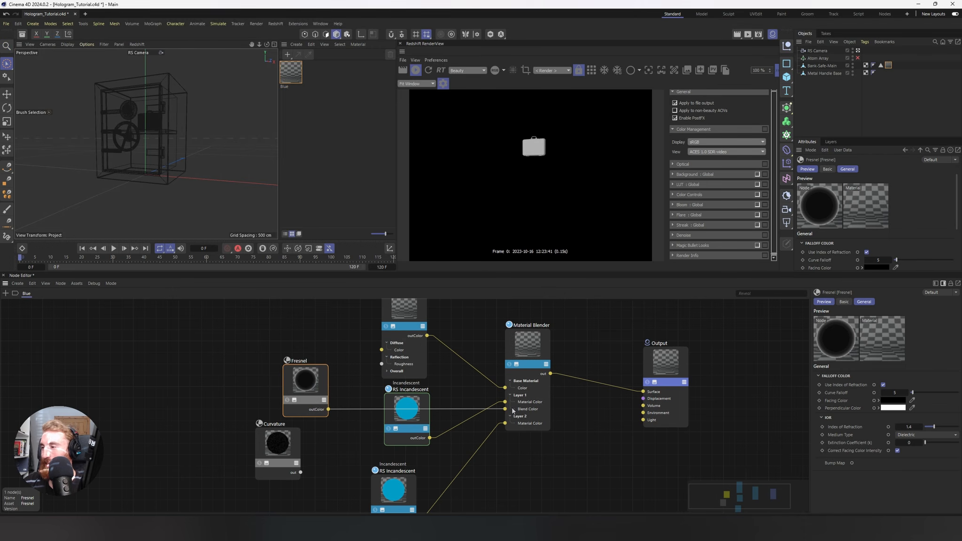
middle_click_drag(318, 380, 302, 400)
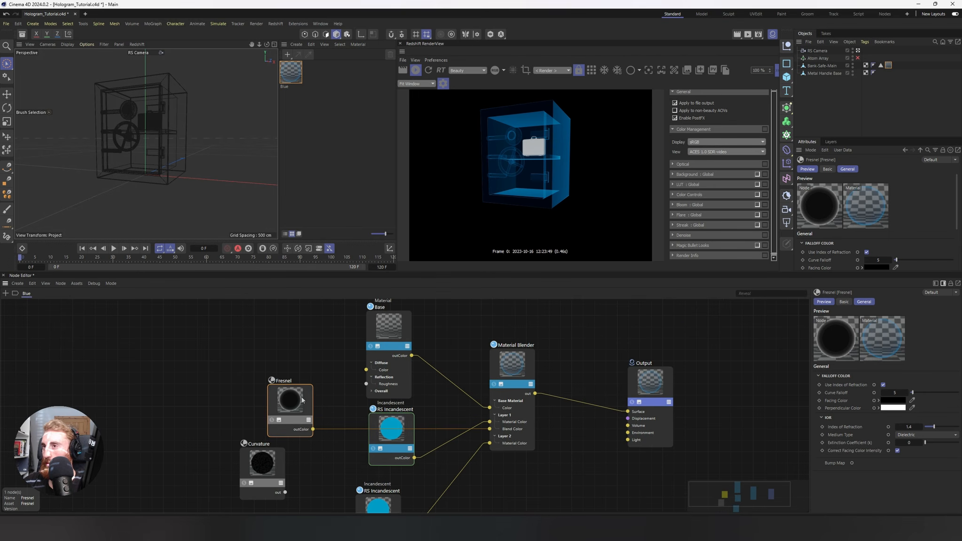
left_click_drag(387, 438, 353, 411)
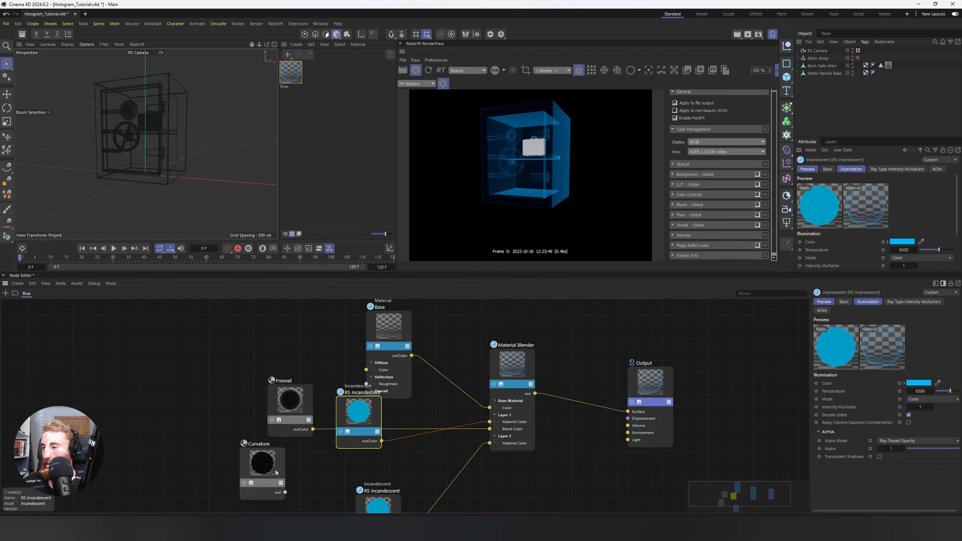
- Connect the Curvature output to the Material Blender's Layer 2 Blend Color and automatically arrange the node graph
middle_click_drag(302, 459, 308, 391)
left_click(261, 398)
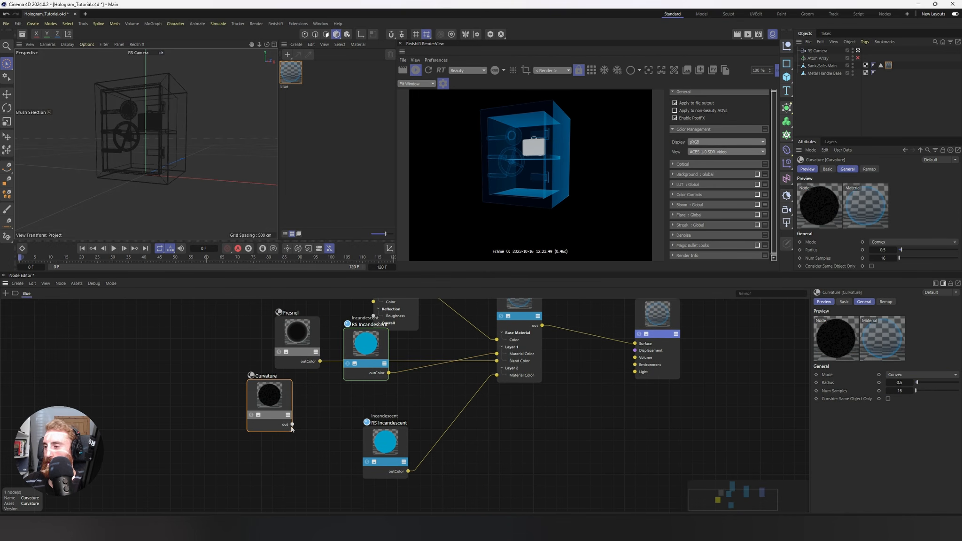
left_click_drag(292, 425, 510, 326)
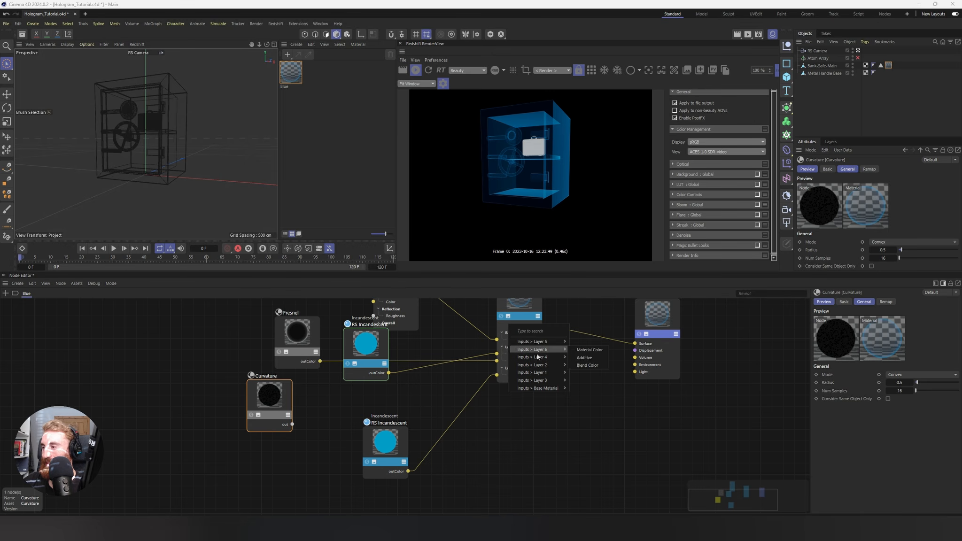
mouse_move(549, 365)
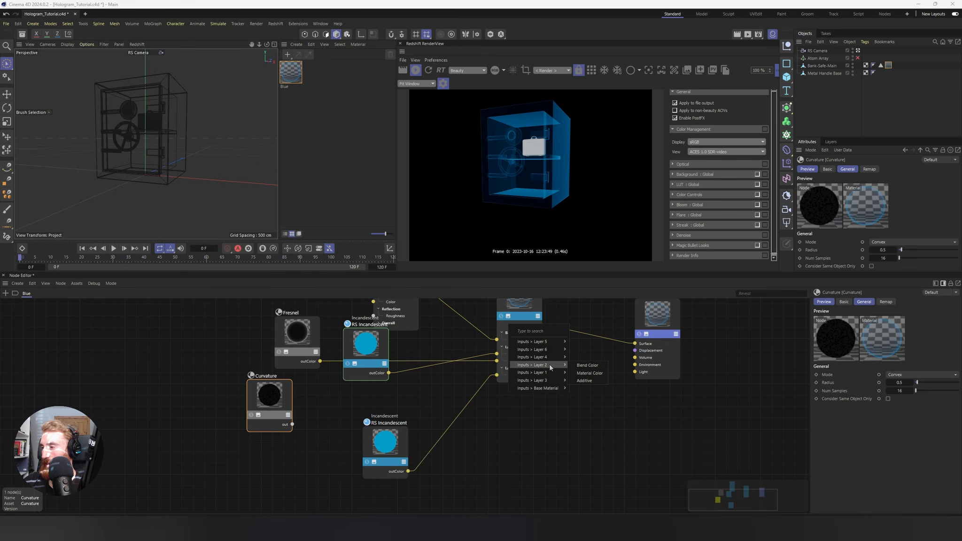
left_click(586, 366)
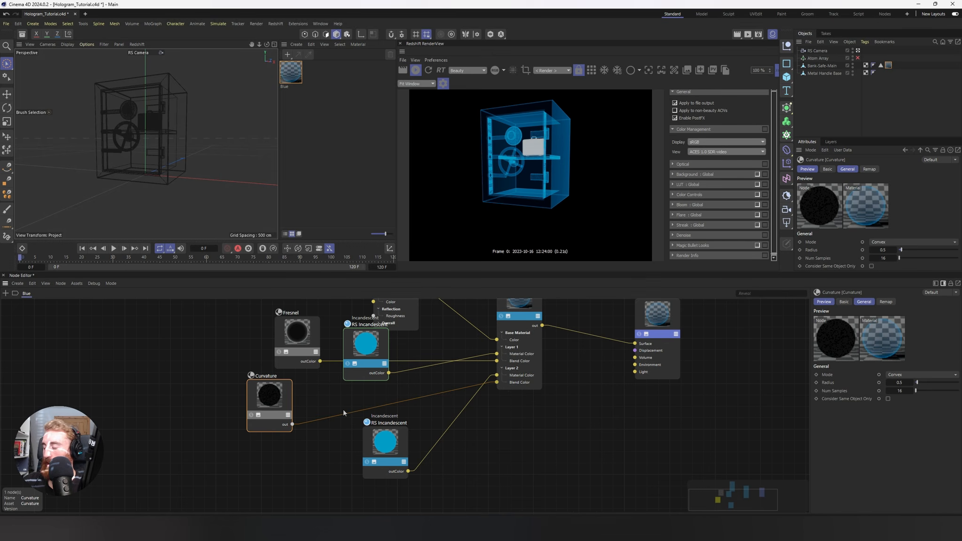
key("l")
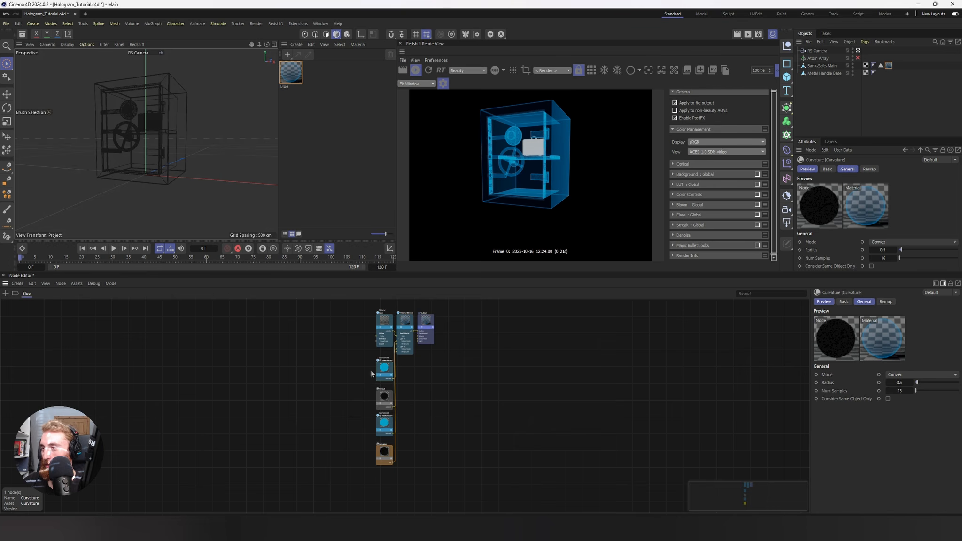
scroll(371, 374, "up", 3)
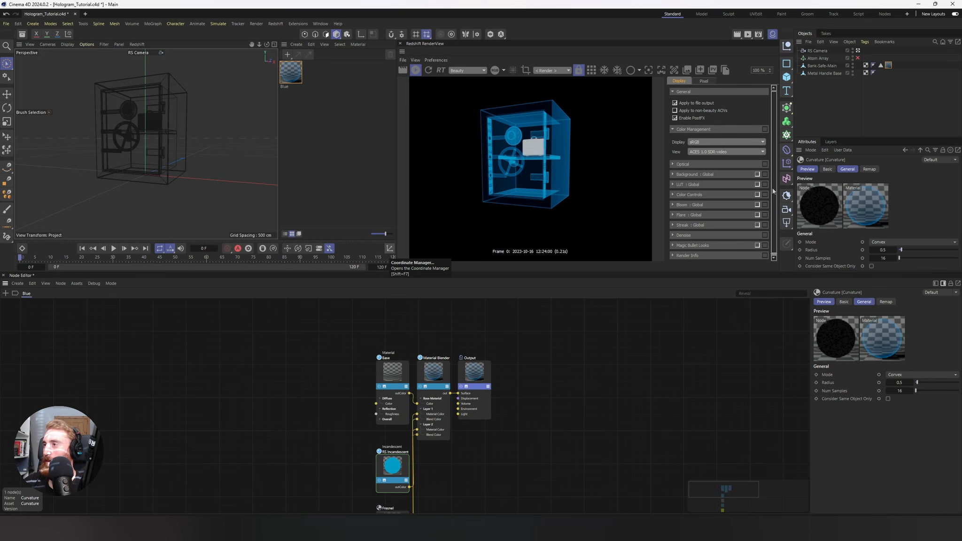
left_click_drag(774, 188, 775, 192)
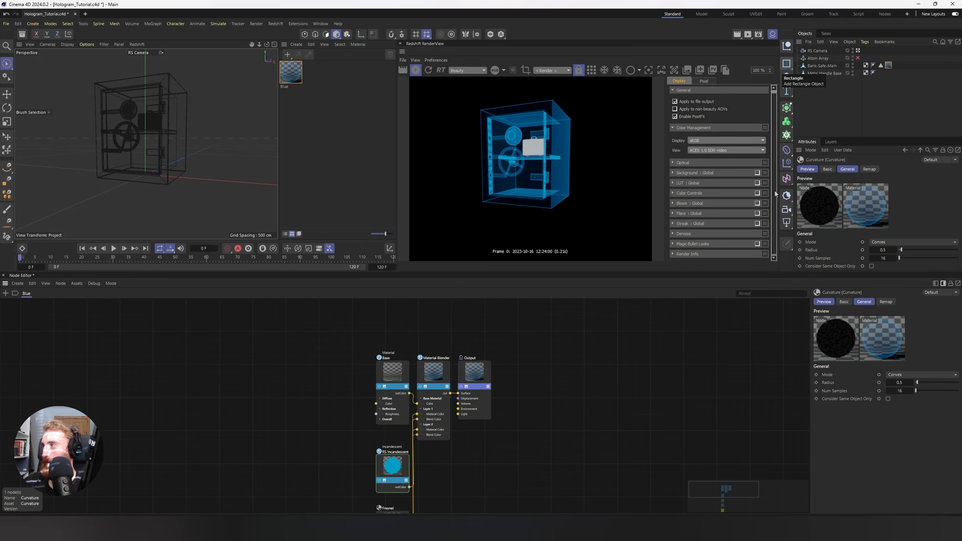
left_click(818, 51)
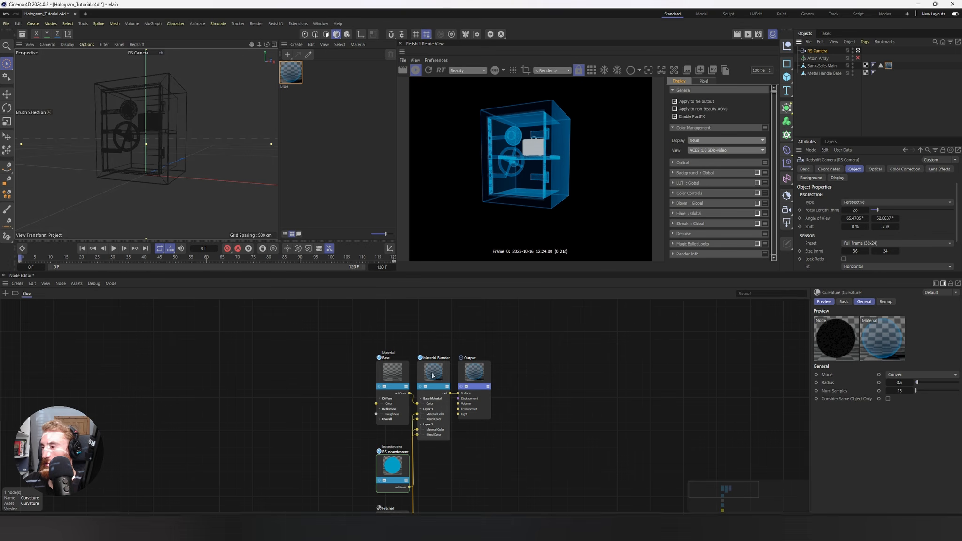
- Try disconnecting the Base material from the Material Blender's base color, and undo the removal
middle_click_drag(459, 429, 468, 344)
scroll(384, 313, "up", 5)
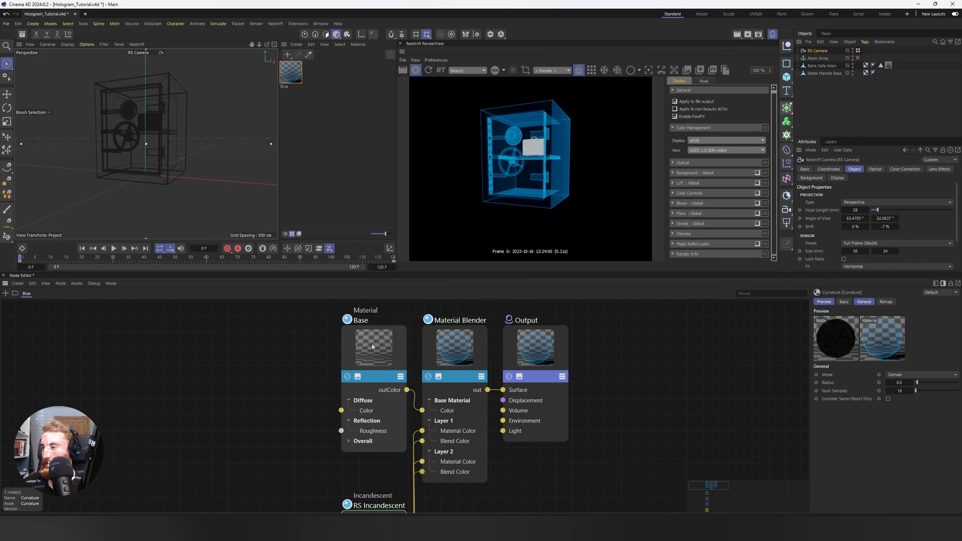
left_click(374, 346)
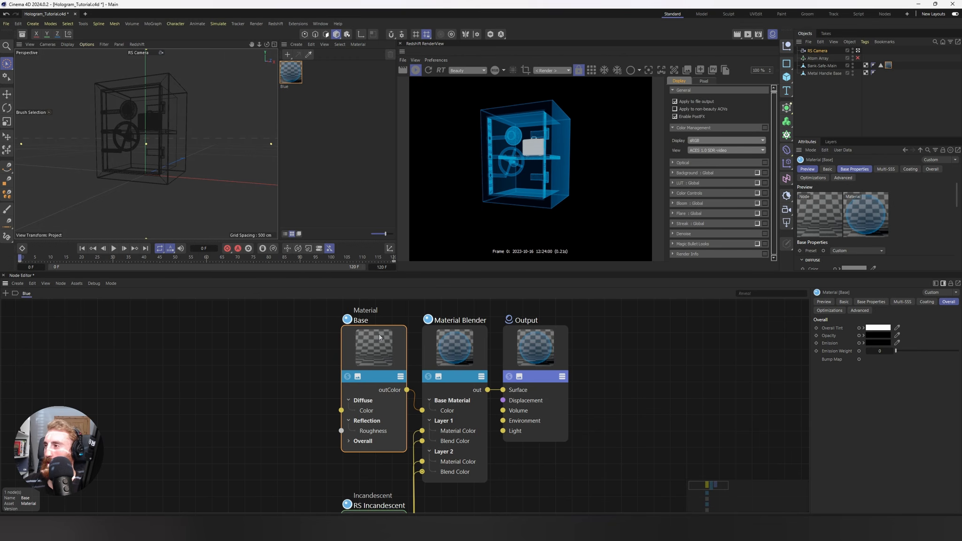
left_click(414, 397)
key("Delete")
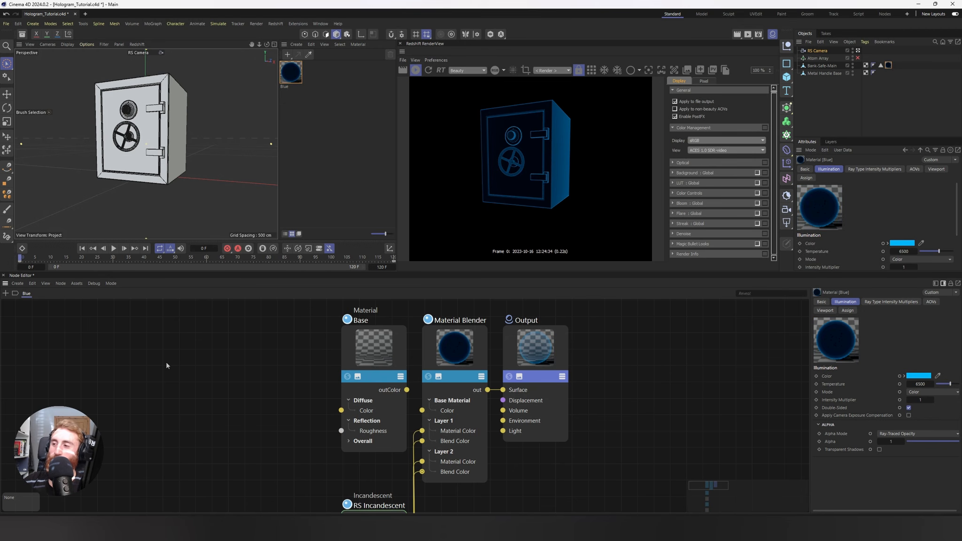
scroll(265, 421, "down", 2)
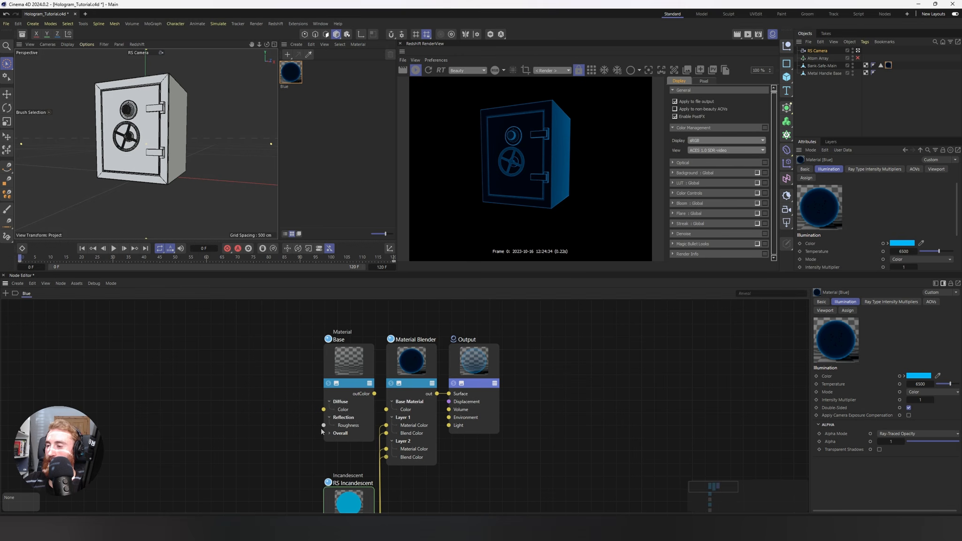
middle_click_drag(324, 439, 294, 411)
key("ctrl+z")
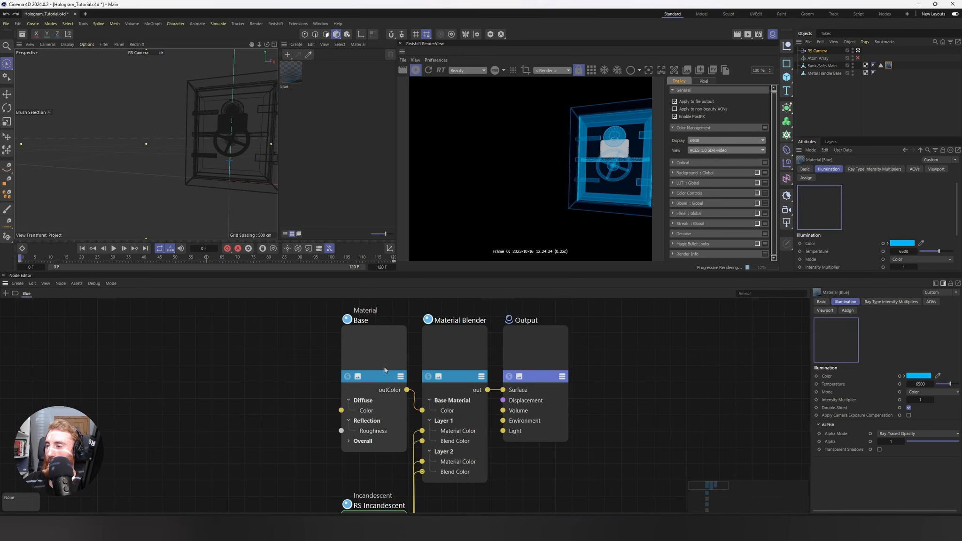
- Examine the rendered hologram safe from the front and show the Fresnel node's settings
left_click_drag(231, 135, 241, 140, "alt")
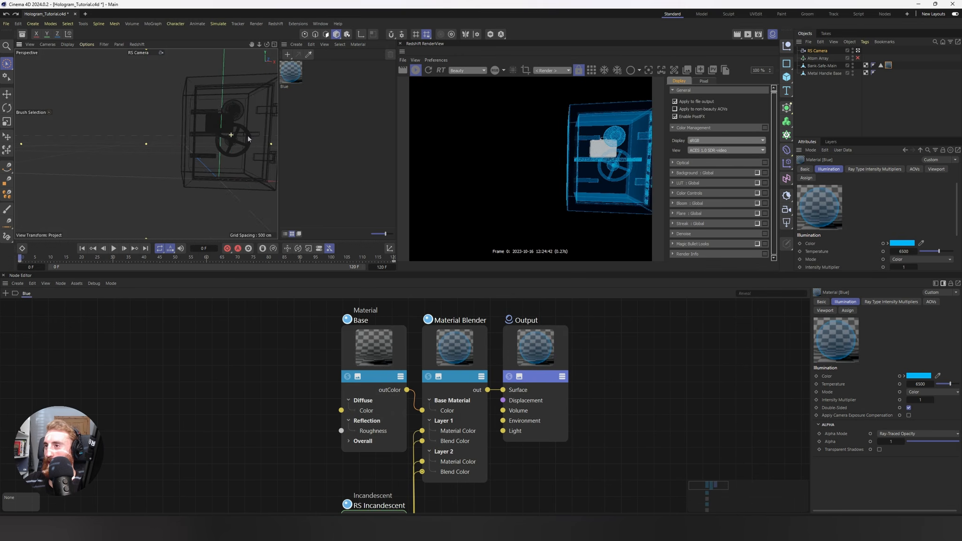
middle_click_drag(241, 139, 175, 143, "alt")
scroll(337, 402, "down", 3)
middle_click_drag(352, 437, 361, 317)
scroll(419, 423, "up", 3)
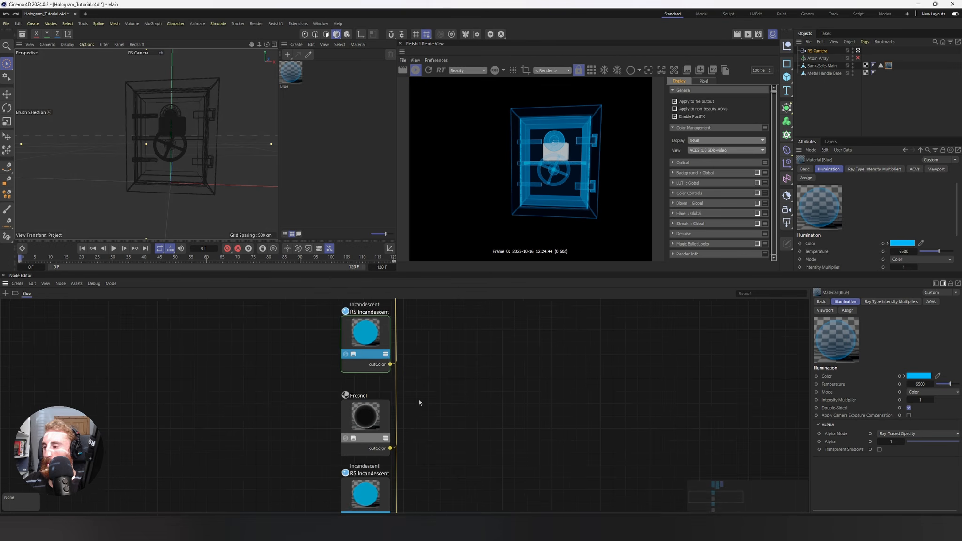
left_click(358, 417)
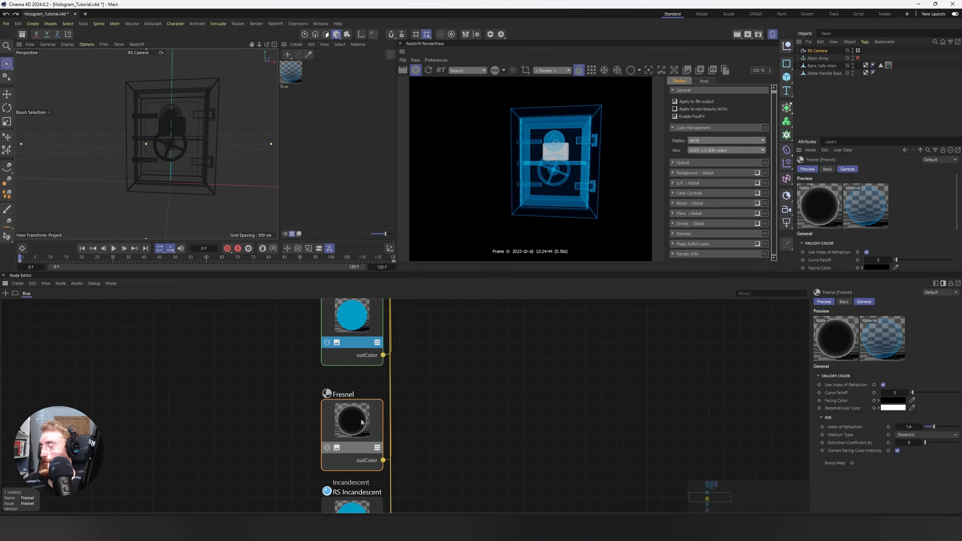
- Try moving the Fresnel node out of the node column, and undo the recent changes
left_click_drag(361, 422, 289, 425)
key("ctrl+z")
key("ctrl+z")
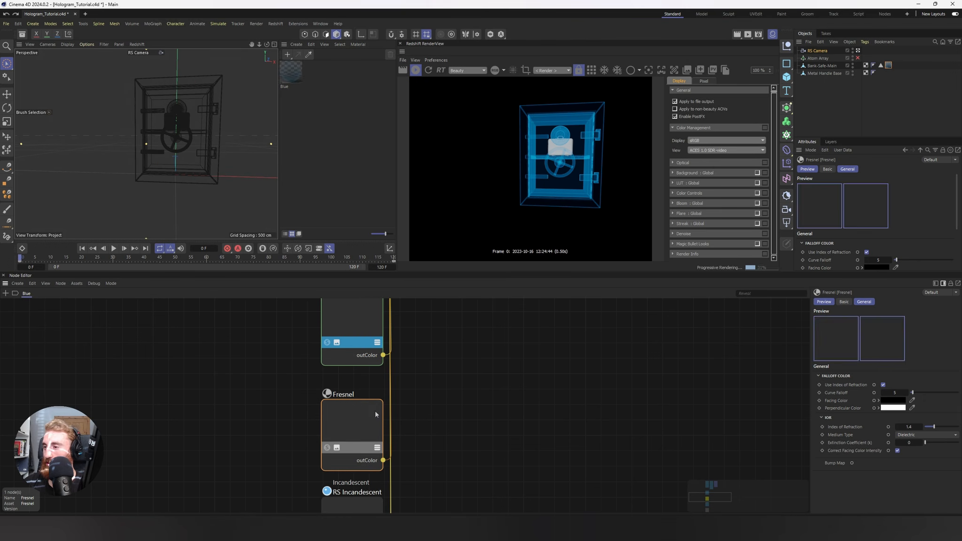
- Add a Ramp node beside the upper Incandescent node and connect its output to the Material Blender's Layer 1 Blend Color
middle_click_drag(446, 387, 417, 481)
scroll(437, 332, "down", 2)
middle_click_drag(444, 407, 435, 364)
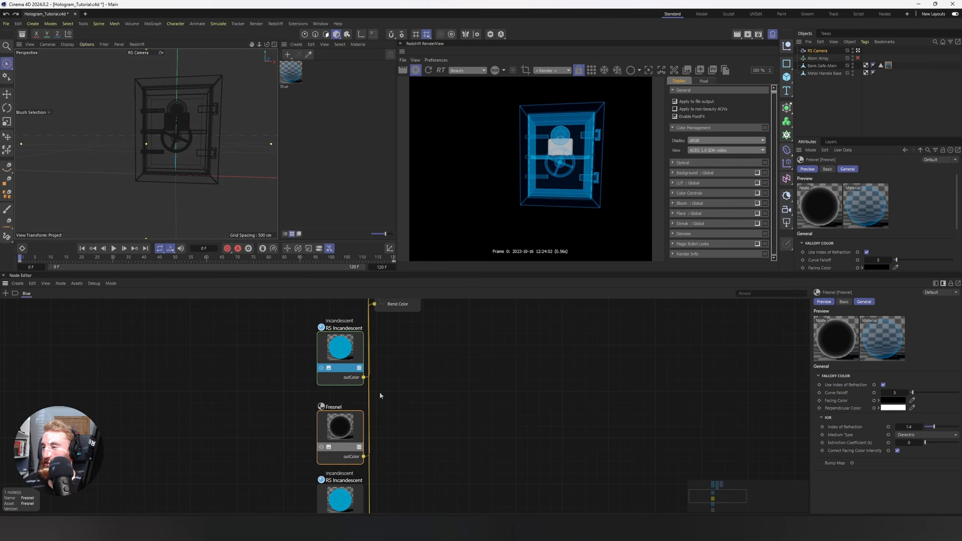
left_click(6, 293)
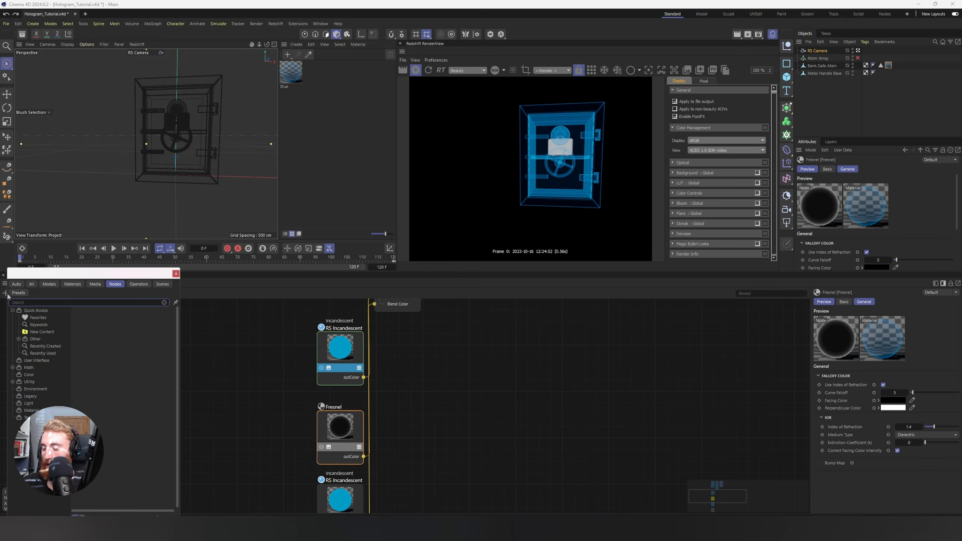
type("ramp")
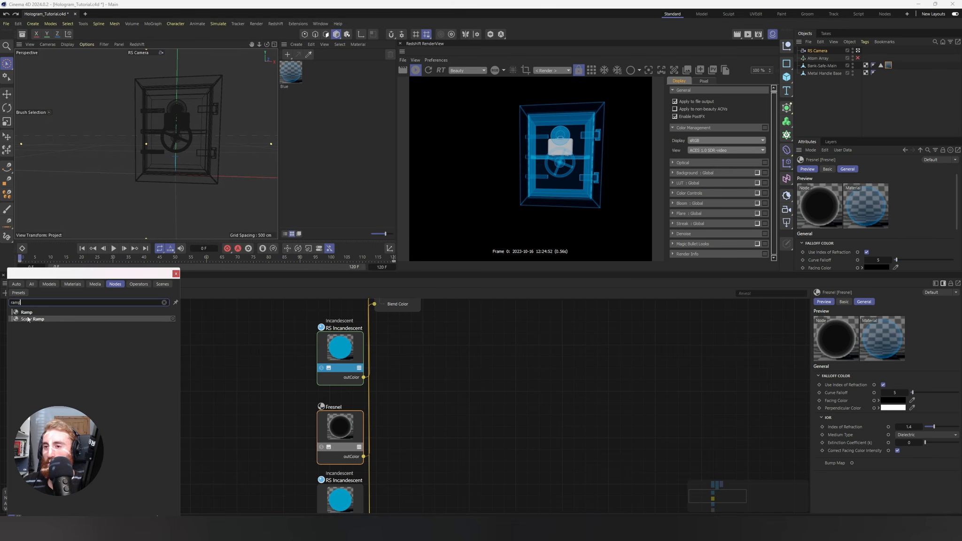
double_click(26, 314)
left_click_drag(406, 394, 399, 345)
middle_click_drag(423, 361, 426, 447)
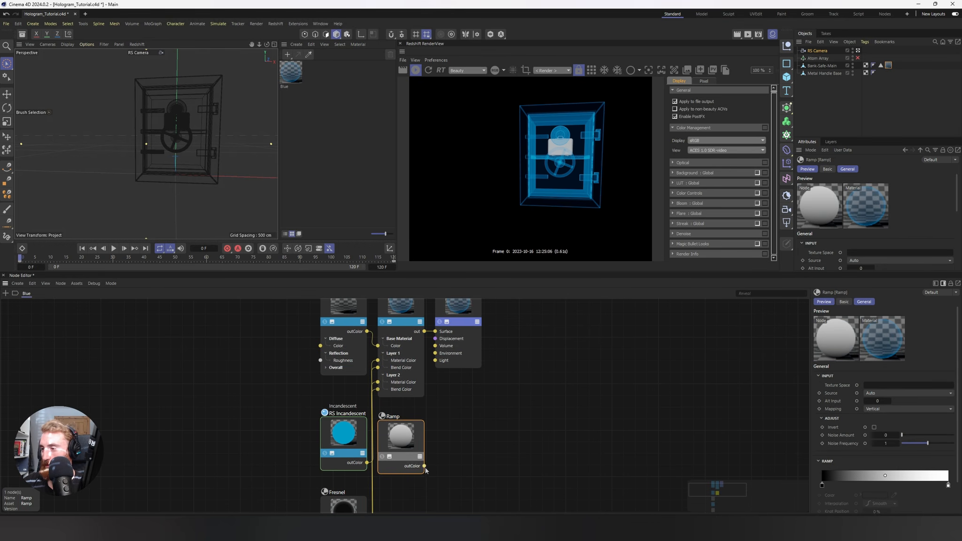
left_click_drag(425, 468, 378, 368)
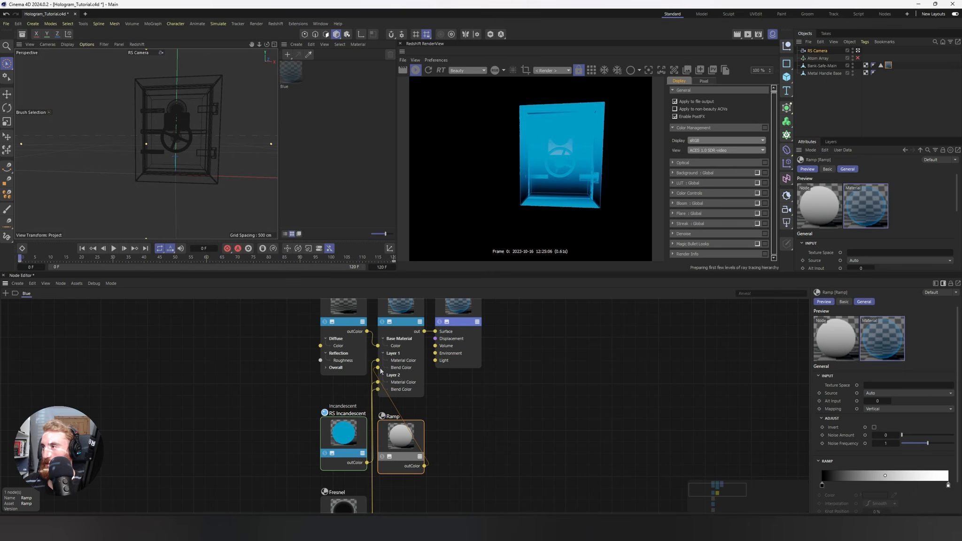
- Set the Ramp mapping to Horizontal, darken its white knot to a 27% value, and shift the gradient midpoint toward that knot
left_click(895, 408)
left_click(897, 425)
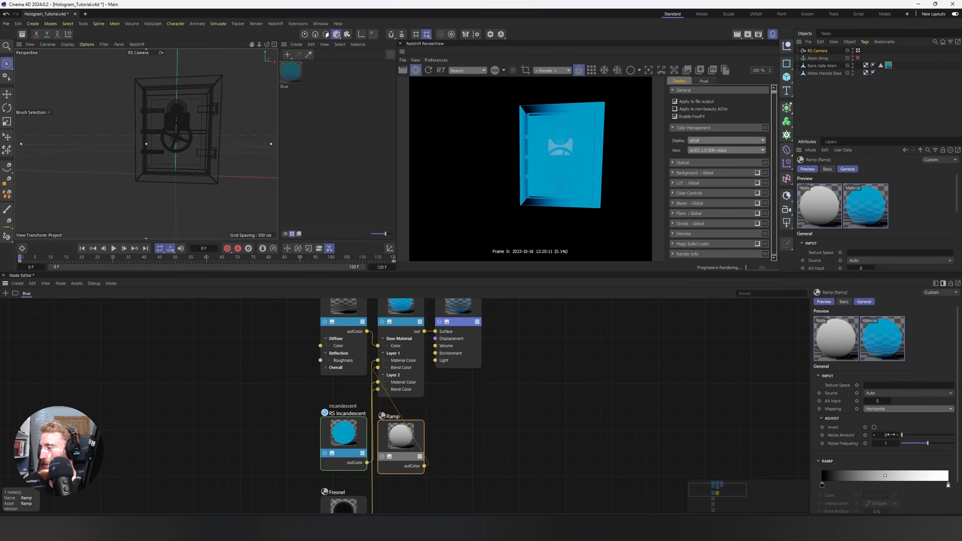
double_click(948, 485)
left_click(787, 501)
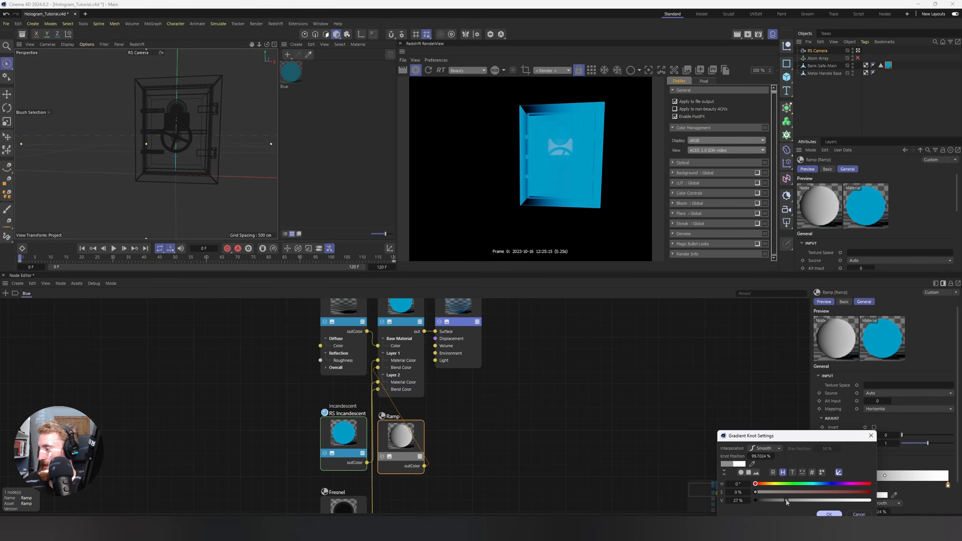
left_click(829, 514)
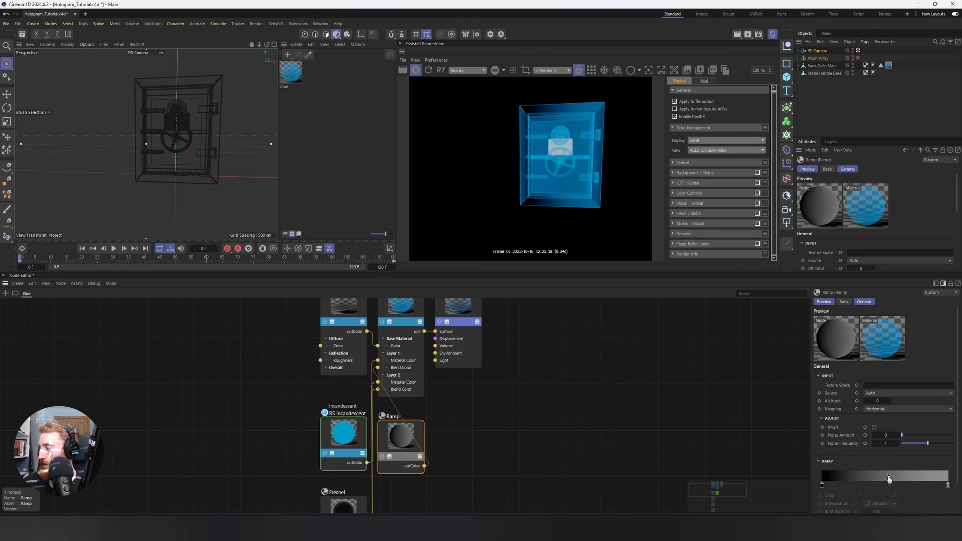
left_click_drag(888, 479, 923, 475)
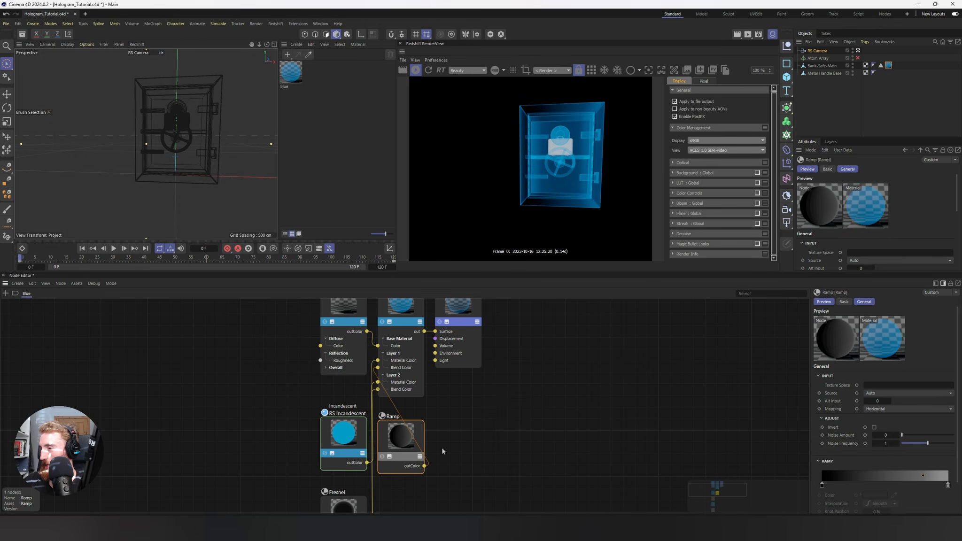
- Delete the Ramp node and reconnect the Fresnel output to the Material Blender's Layer 1 Blend Color
key("Delete")
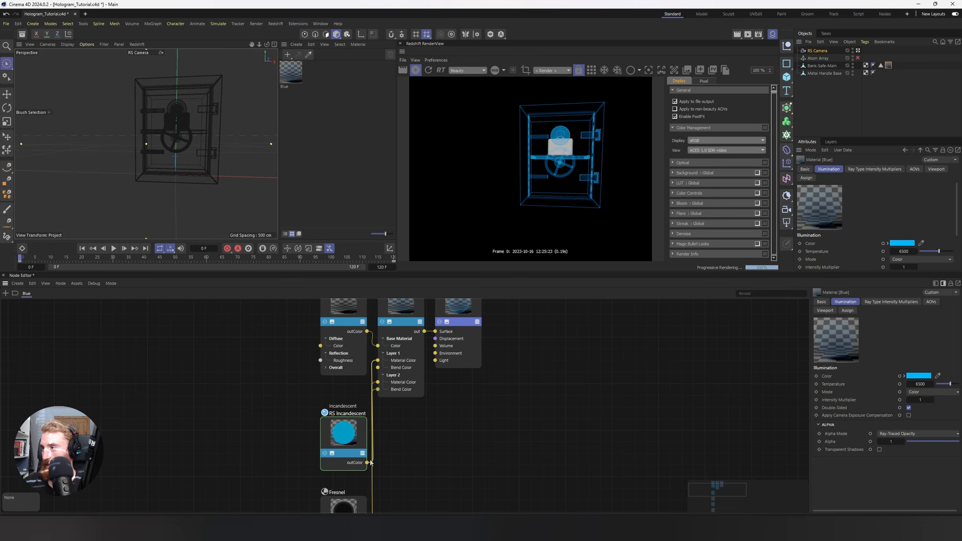
middle_click_drag(397, 460, 399, 421)
left_click_drag(370, 503, 381, 329)
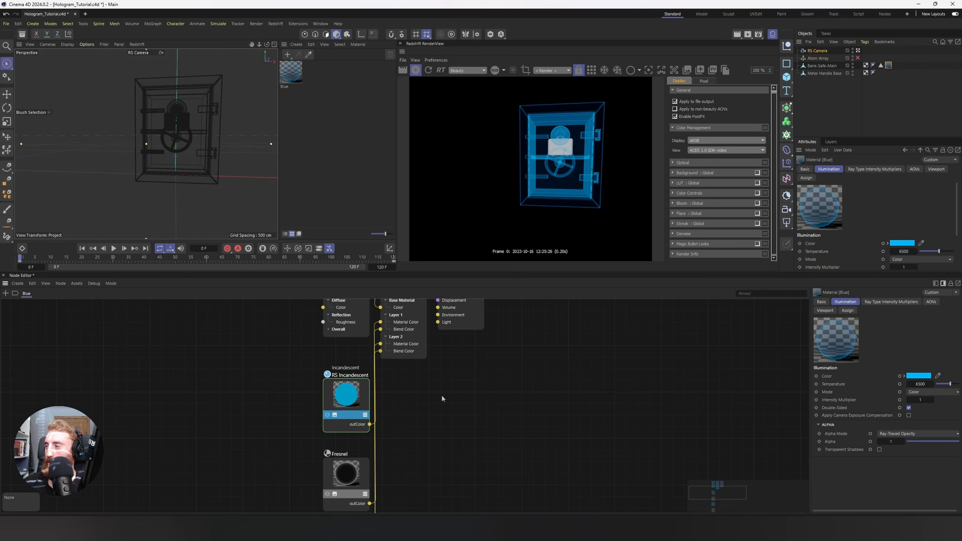
left_click_drag(352, 398, 327, 404)
key("ctrl+z")
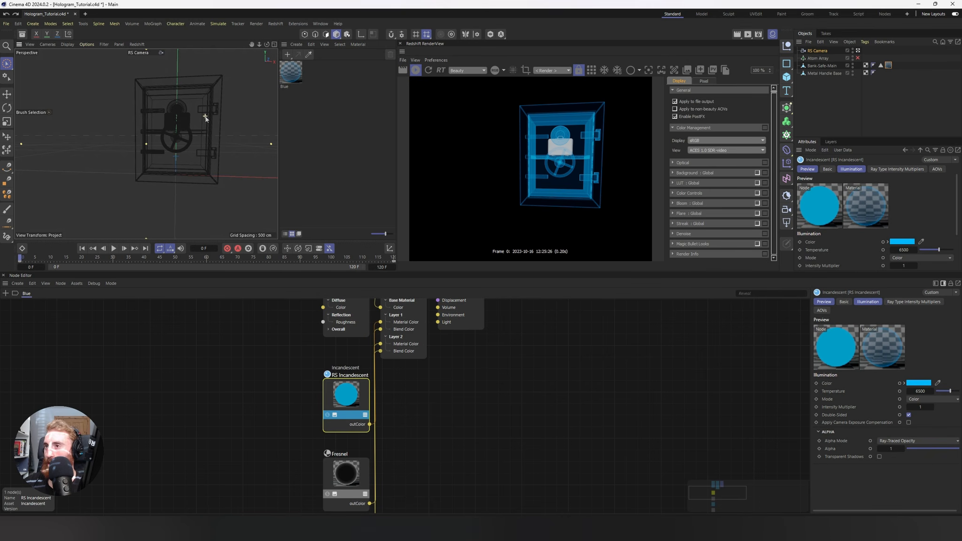
- Try removing the Fresnel node's connection to the Material Blender and examine the rendered safe from the side
left_click_drag(203, 119, 157, 116, "alt")
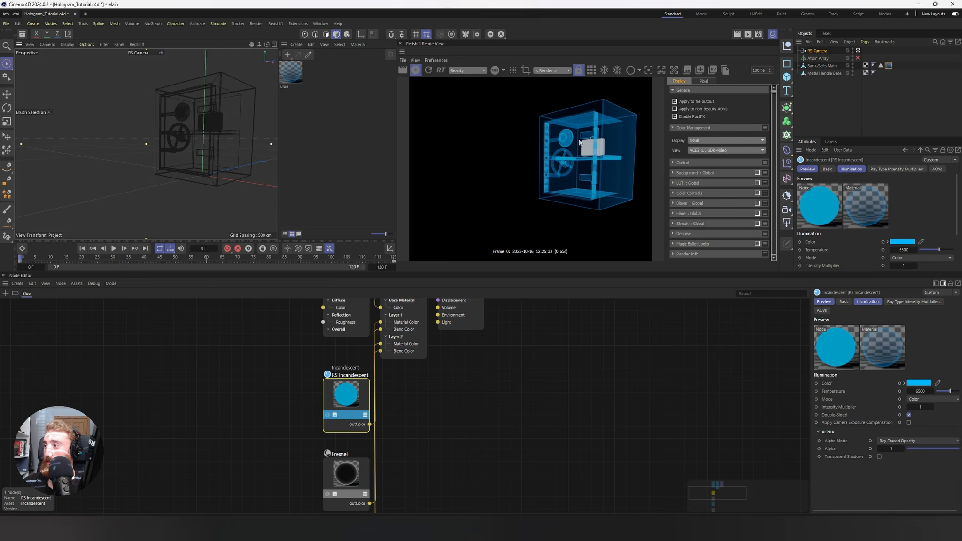
middle_click_drag(306, 358, 305, 403, "alt")
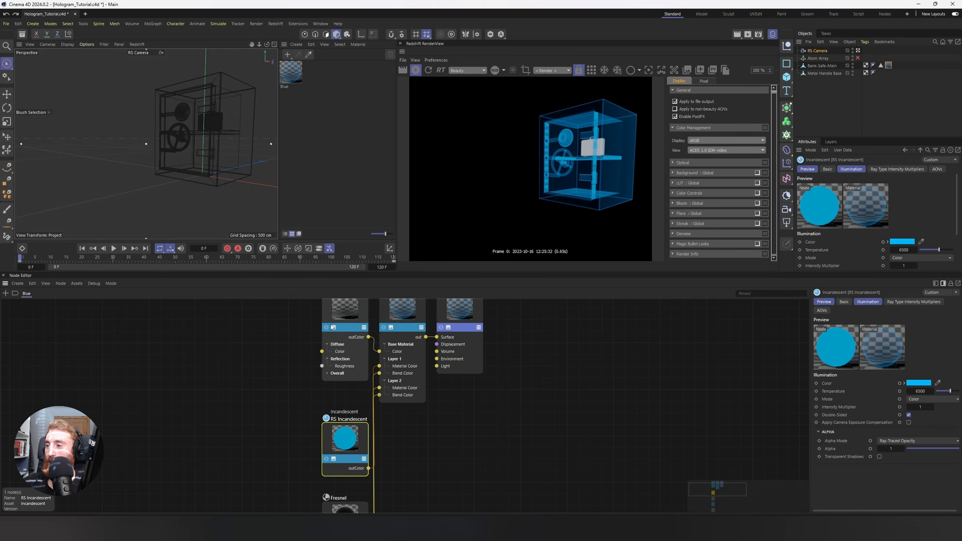
middle_click_drag(412, 419, 408, 343, "alt")
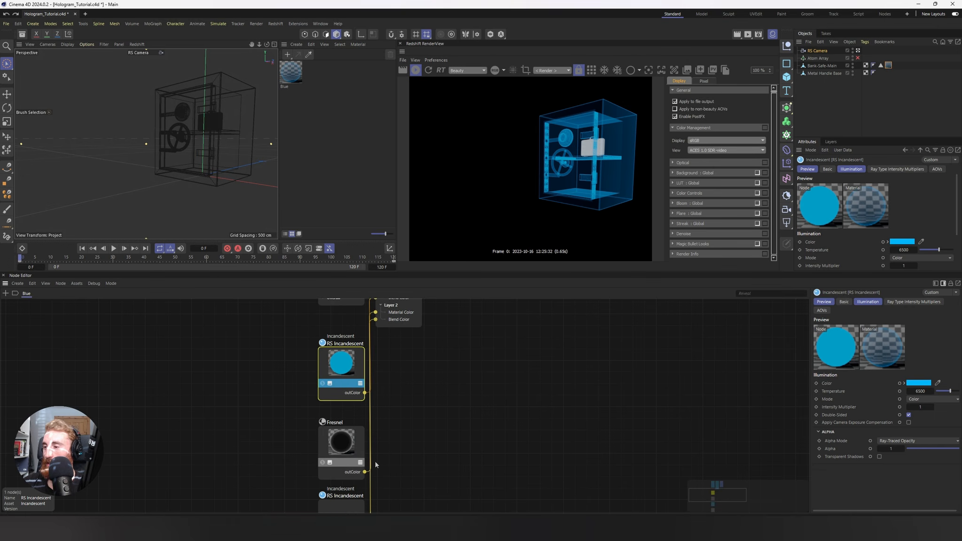
left_click_drag(342, 458, 287, 446)
left_click(322, 438)
key("Delete")
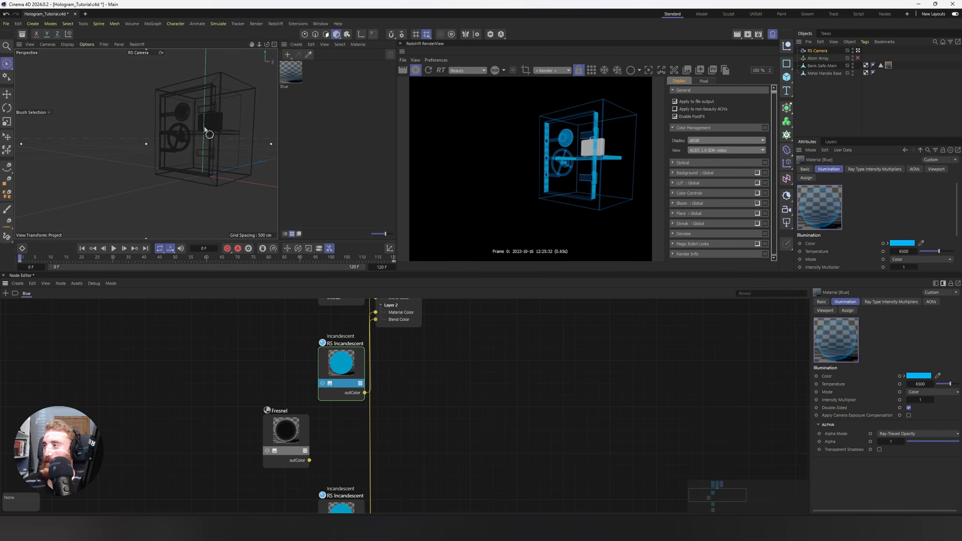
left_click_drag(202, 132, 170, 125, "alt")
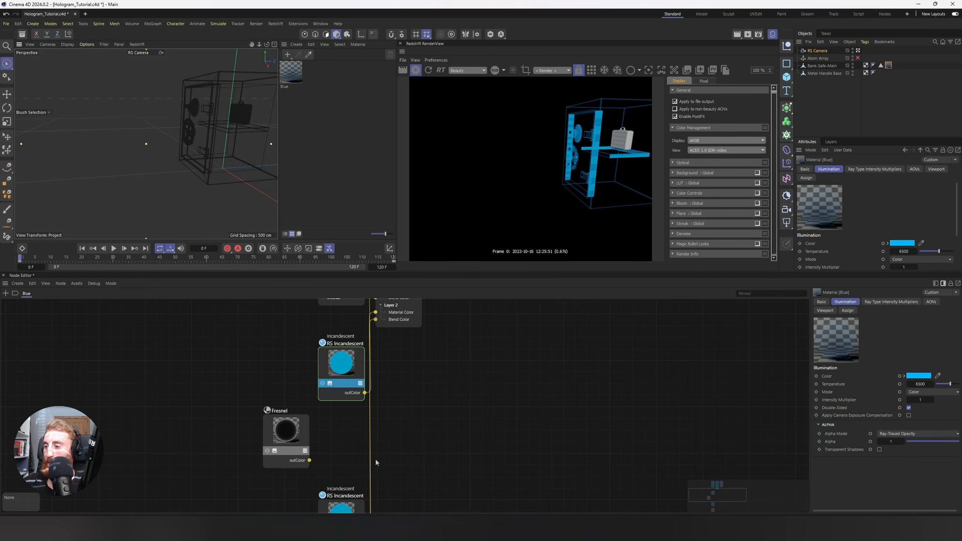
scroll(433, 449, "down", 3)
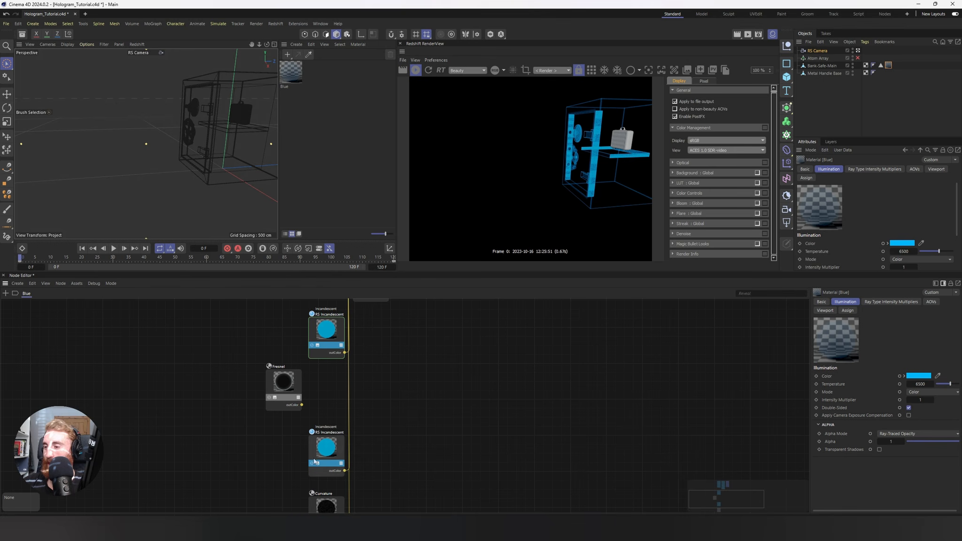
scroll(324, 505, "down", 3)
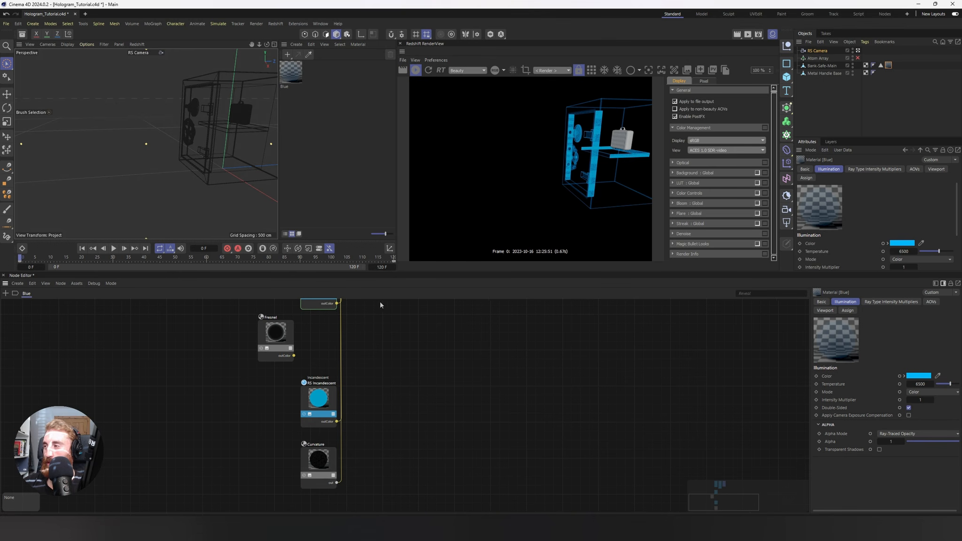
- Undo the removal of the Fresnel connection and move the Fresnel node back between the two Incandescent nodes
key("ctrl+z")
key("ctrl+z")
key("ctrl+z")
key("ctrl+z")
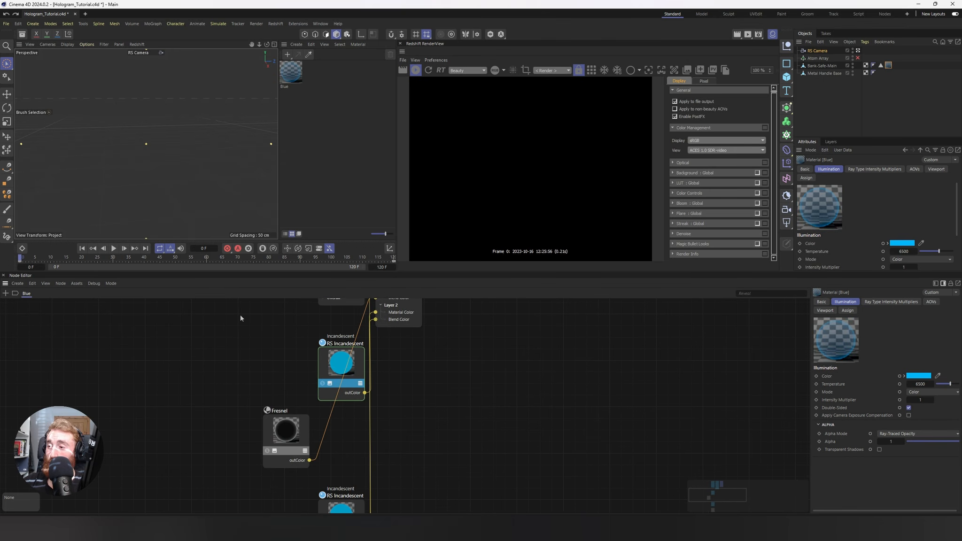
left_click_drag(278, 431, 327, 439)
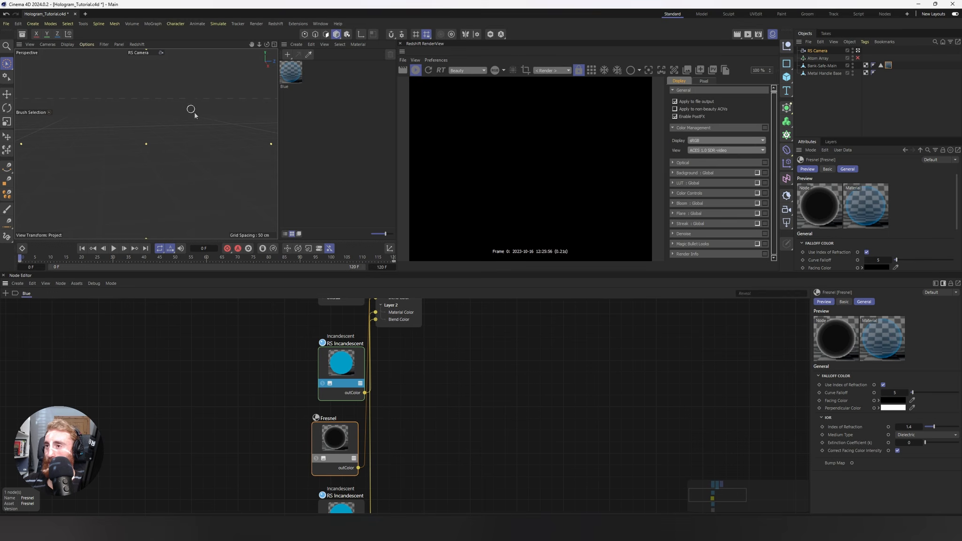
key("ctrl+y")
key("ctrl+y")
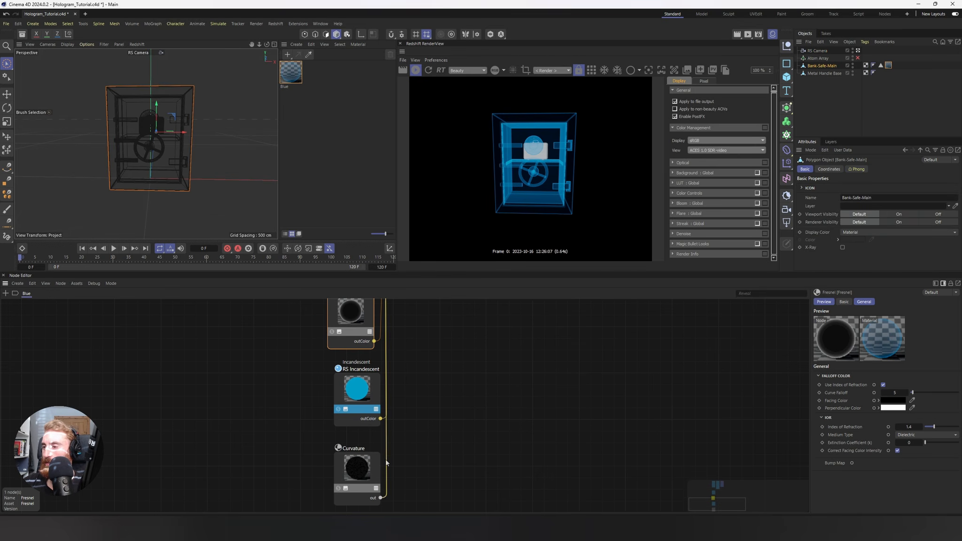
- Try disconnecting the Curvature node from the Material Blender and setting its mode to Concave, undoing each change
left_click(385, 457)
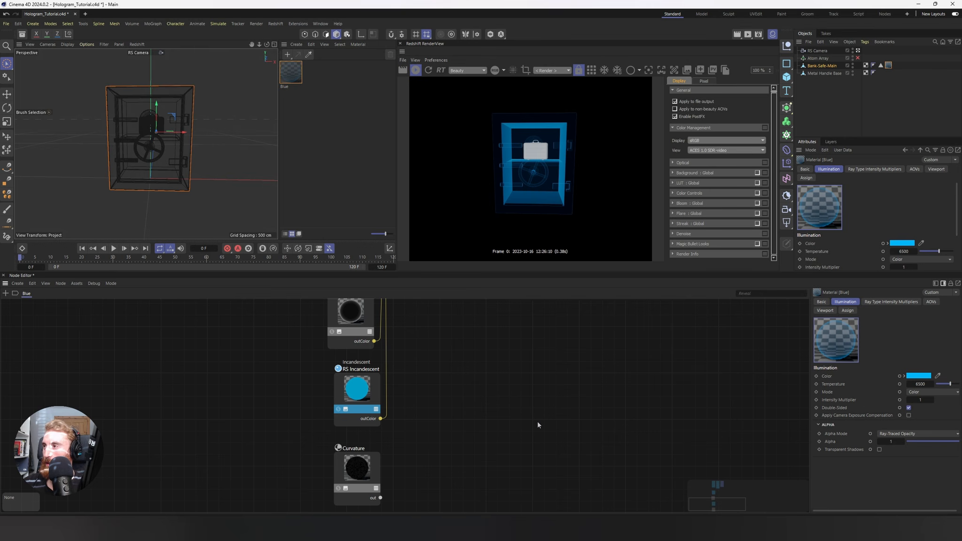
key("ctrl+y")
left_click(355, 475)
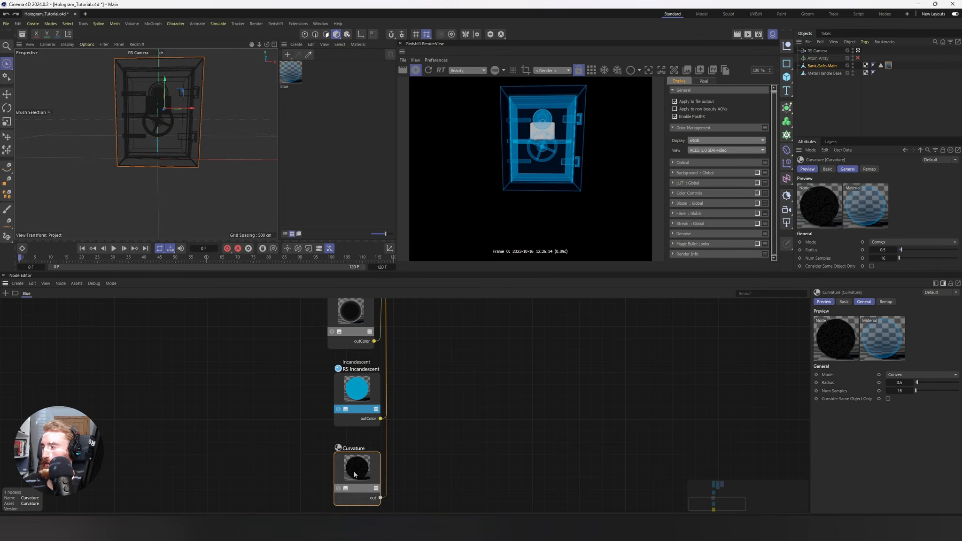
double_click(900, 382)
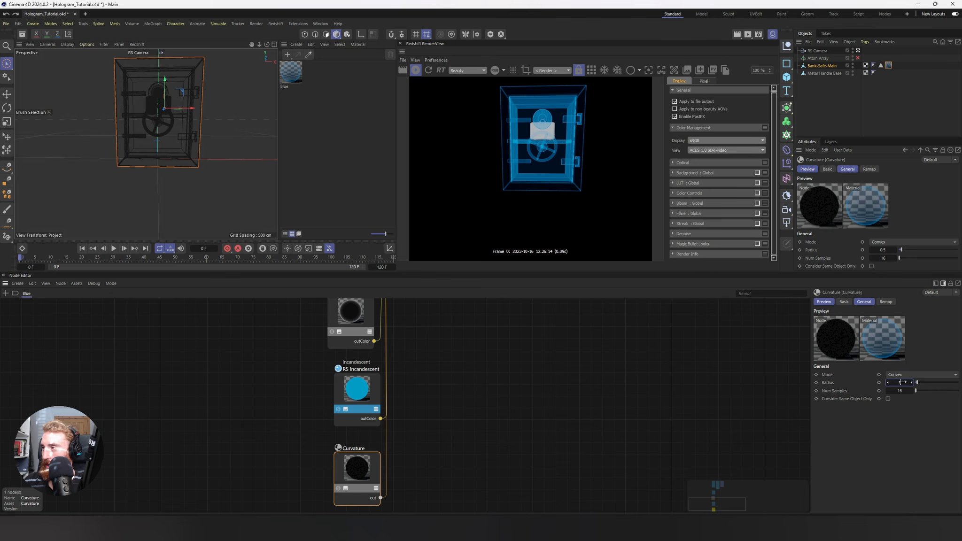
key("Return")
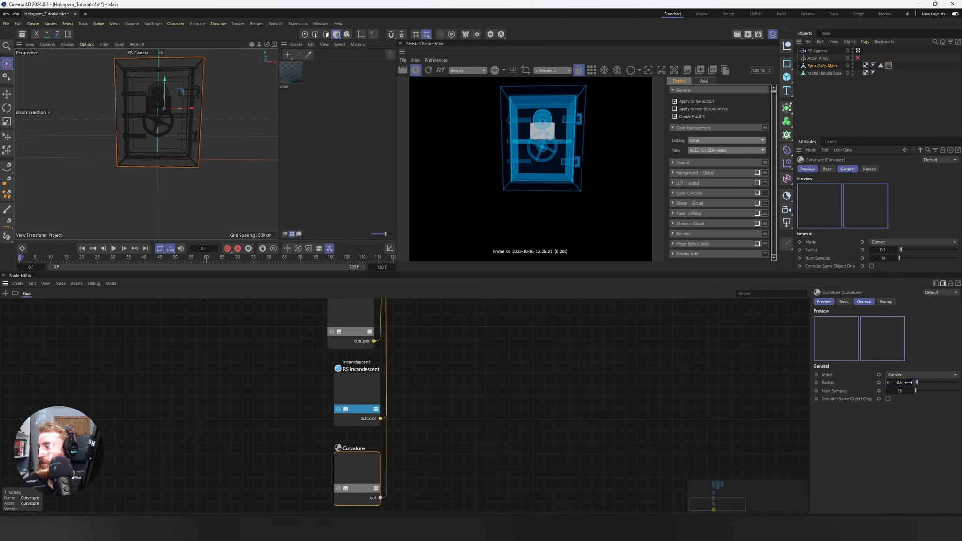
left_click(909, 374)
left_click(912, 392)
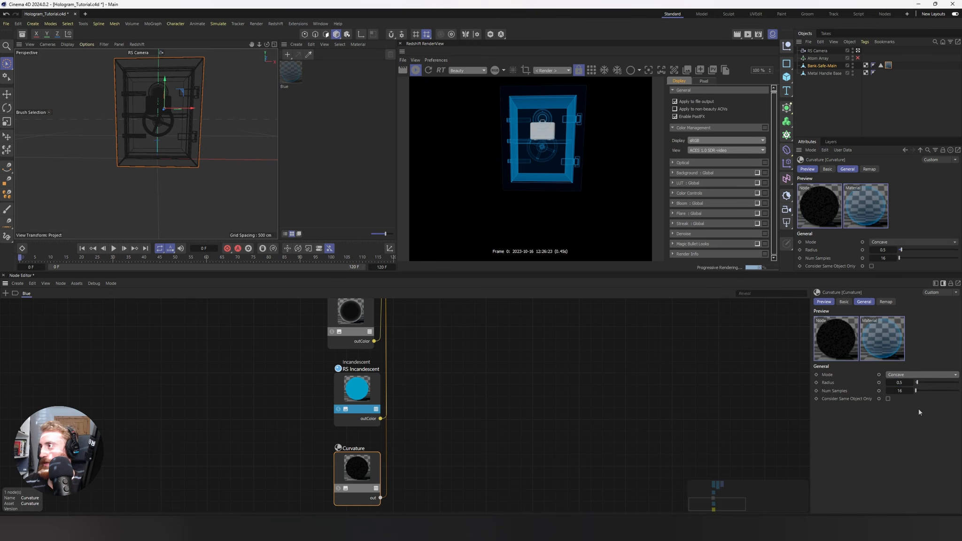
key("ctrl+z")
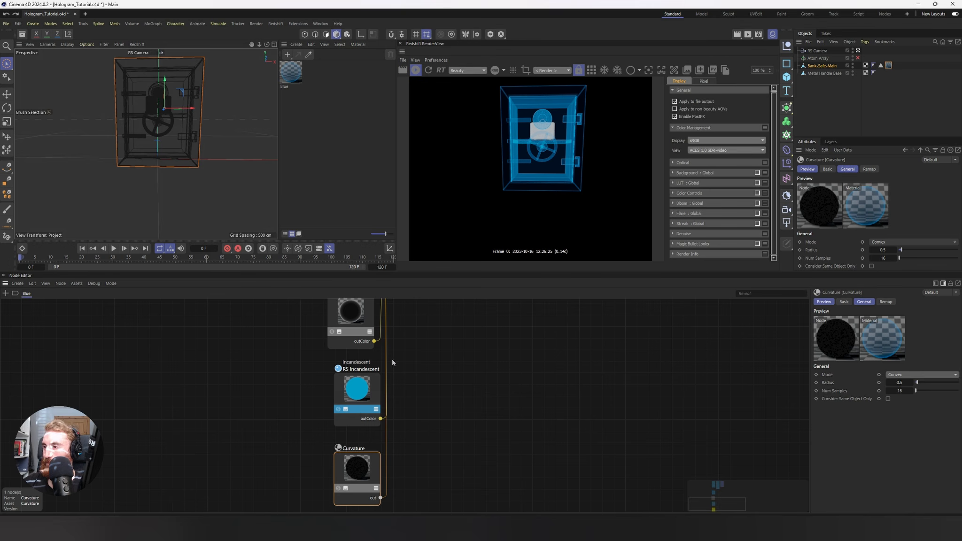
- Try raising the Fresnel node's index of refraction to 1.875
middle_click_drag(392, 358, 398, 436)
left_click(355, 381)
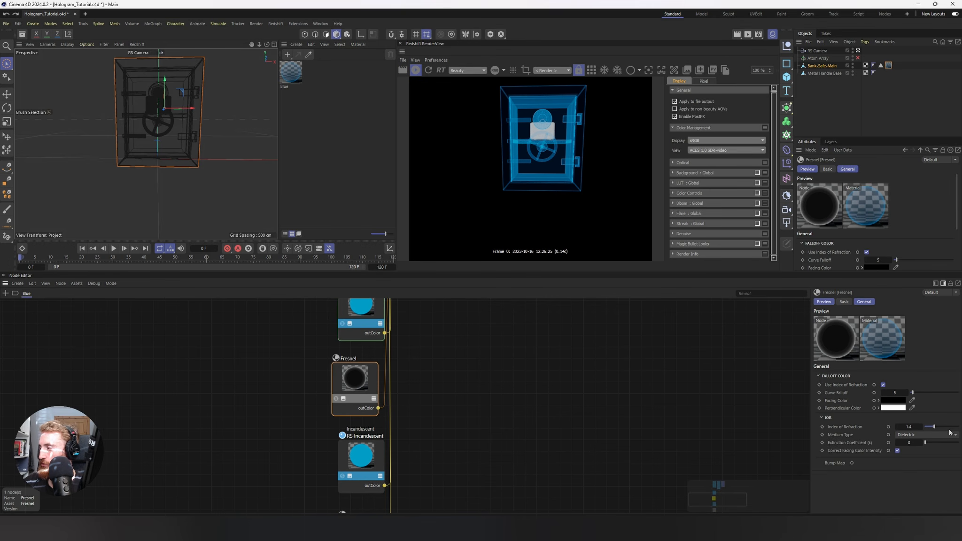
mouse_move(934, 426)
left_mouse_down()
mouse_move(949, 427)
mouse_move(938, 428)
left_mouse_up()
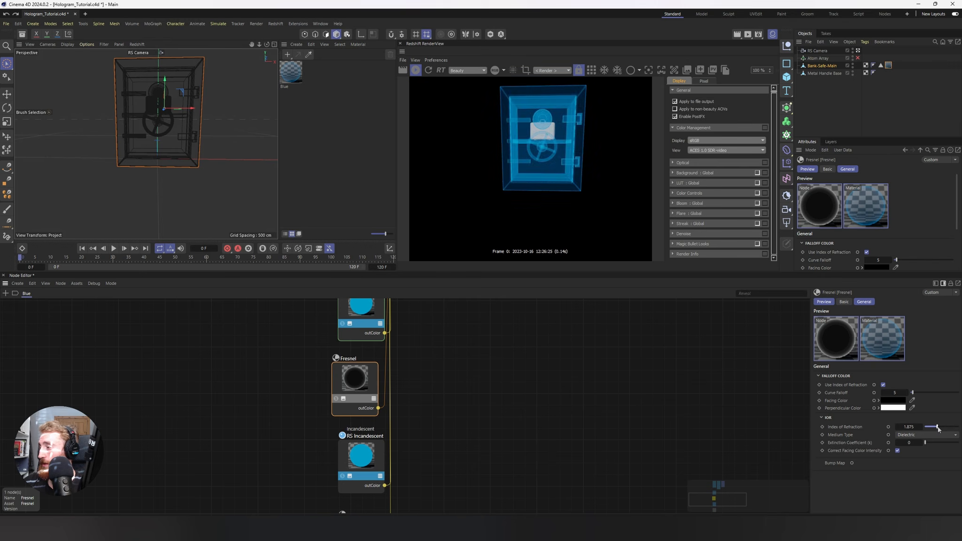
left_click(317, 381)
- Add an Abs float math node to the Blue material's graph and place it left of the Incandescent nodes
scroll(318, 381, "down", 3)
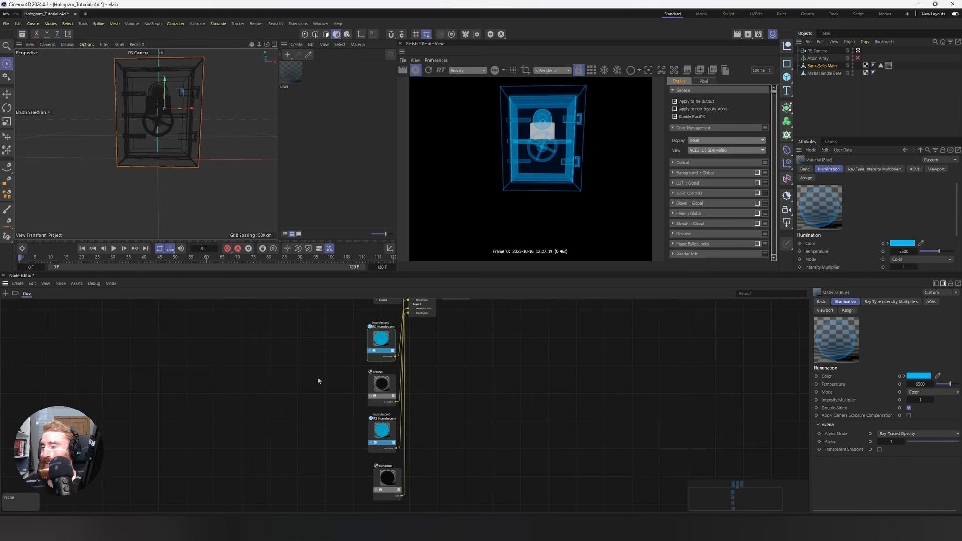
scroll(318, 380, "up", 2)
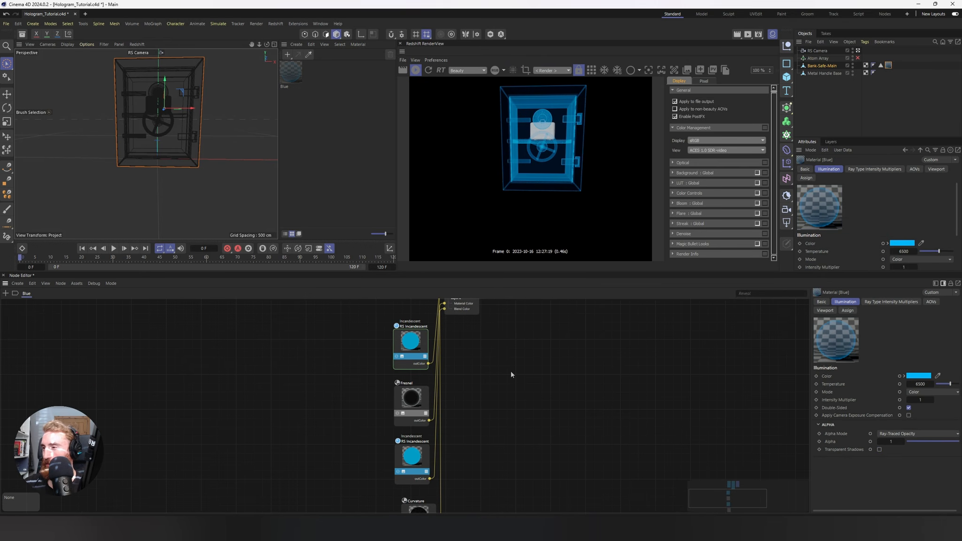
key("shift+c")
key("BackSpace")
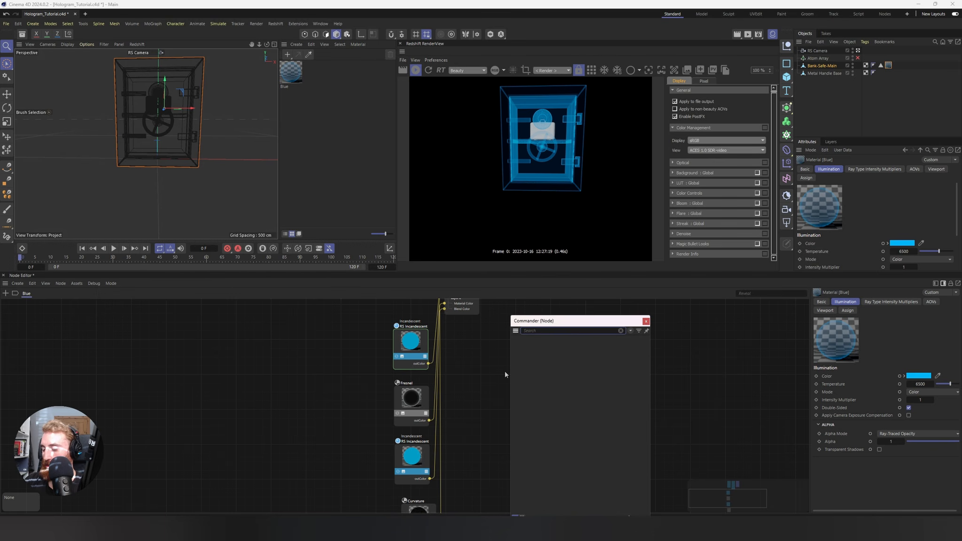
type("ab")
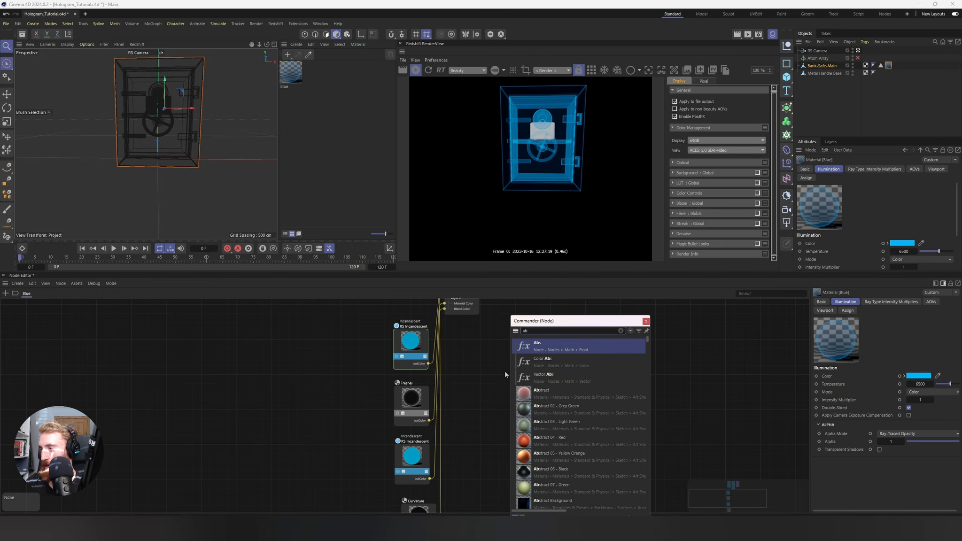
left_click(565, 353)
left_click_drag(499, 371, 355, 405)
- Connect the Abs output to the Intensity Multiplier of both Incandescent nodes and move the upper Incandescent node clear of the Fresnel node
left_click_drag(369, 365, 399, 366)
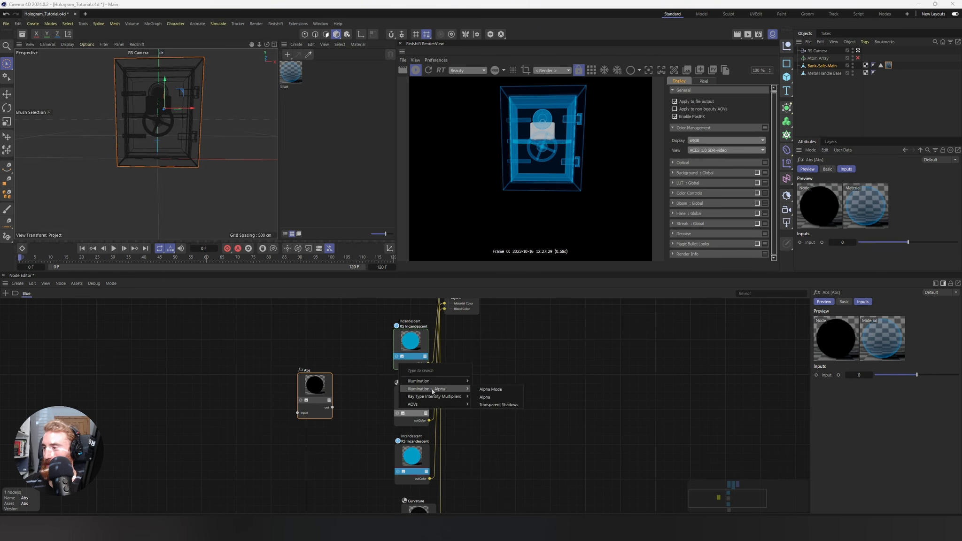
mouse_move(437, 381)
left_click(507, 393)
middle_click_drag(342, 397, 351, 354)
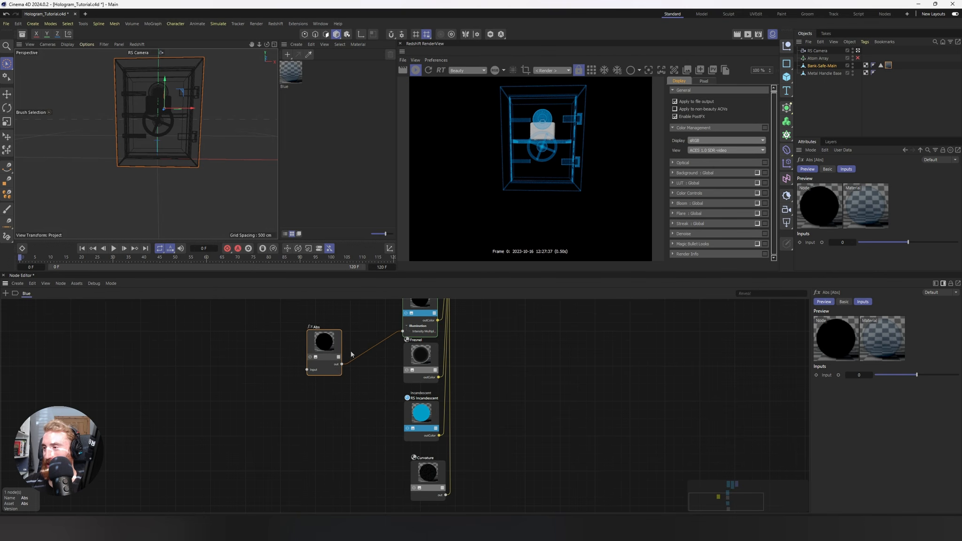
left_click_drag(336, 368, 415, 441)
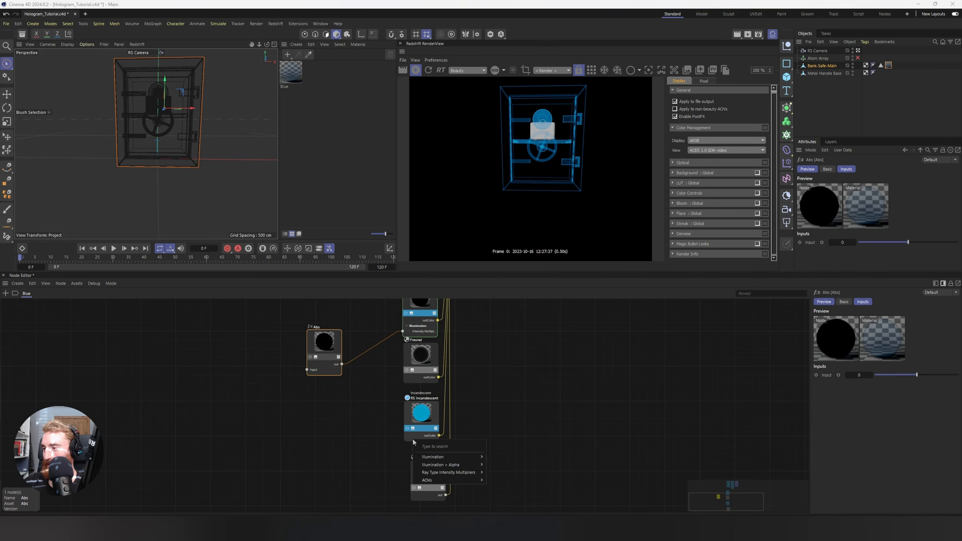
mouse_move(457, 458)
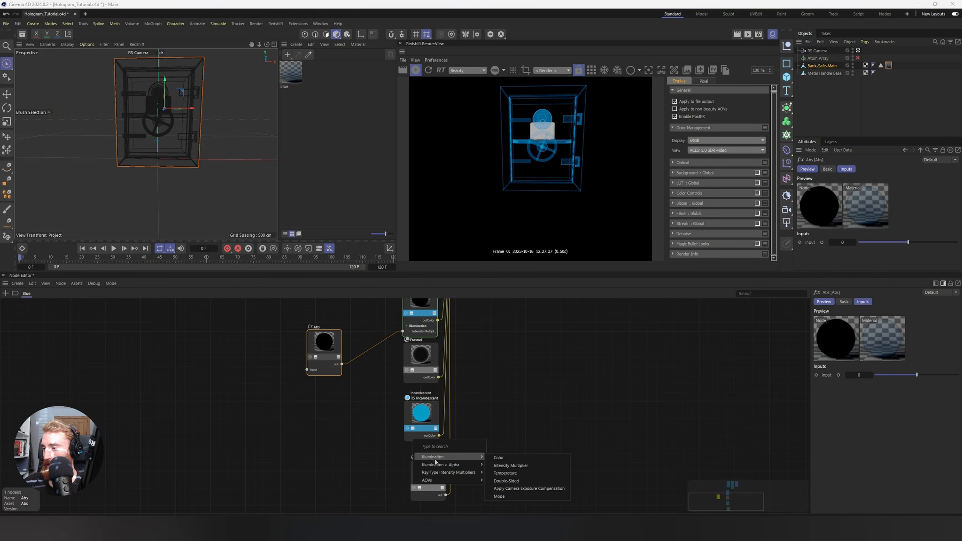
left_click(504, 465)
middle_click_drag(366, 330, 363, 361)
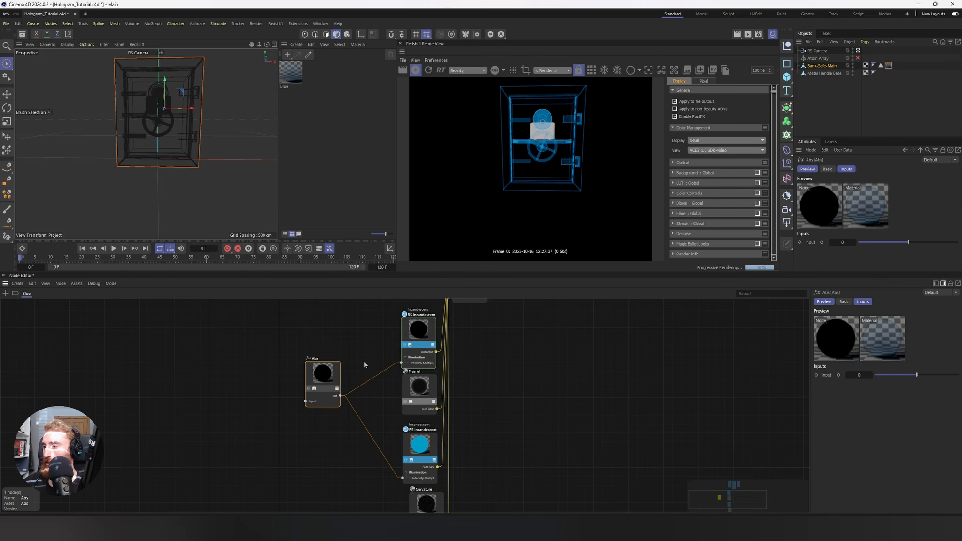
left_click_drag(426, 339, 426, 324)
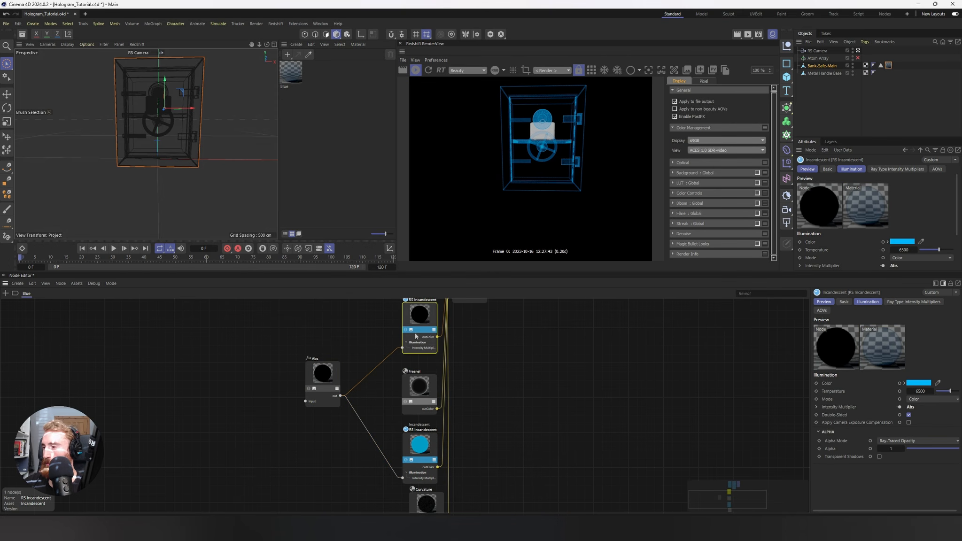
- Try an Abs input value of 2 and inspect the settings of both Incandescent nodes
left_click(328, 371)
left_click_drag(917, 375, 958, 375)
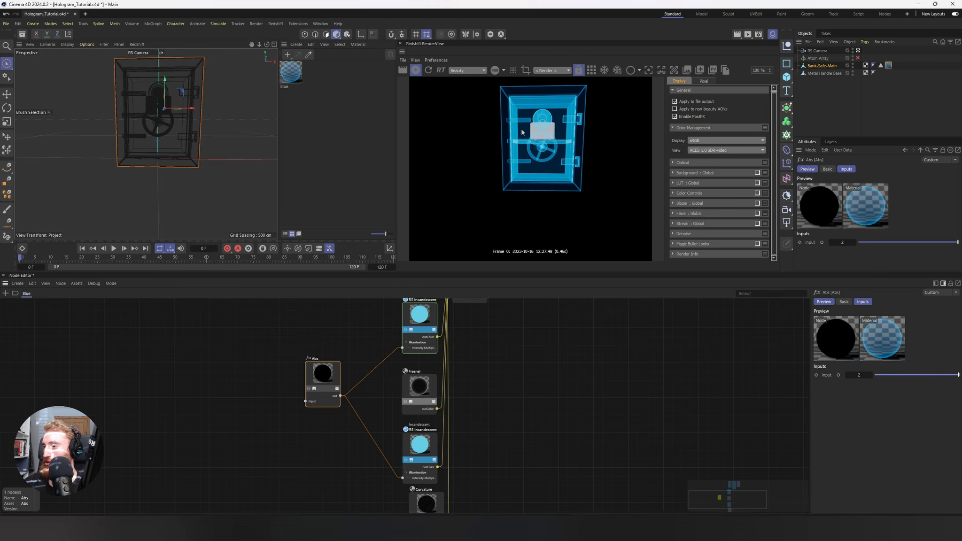
left_click(420, 446)
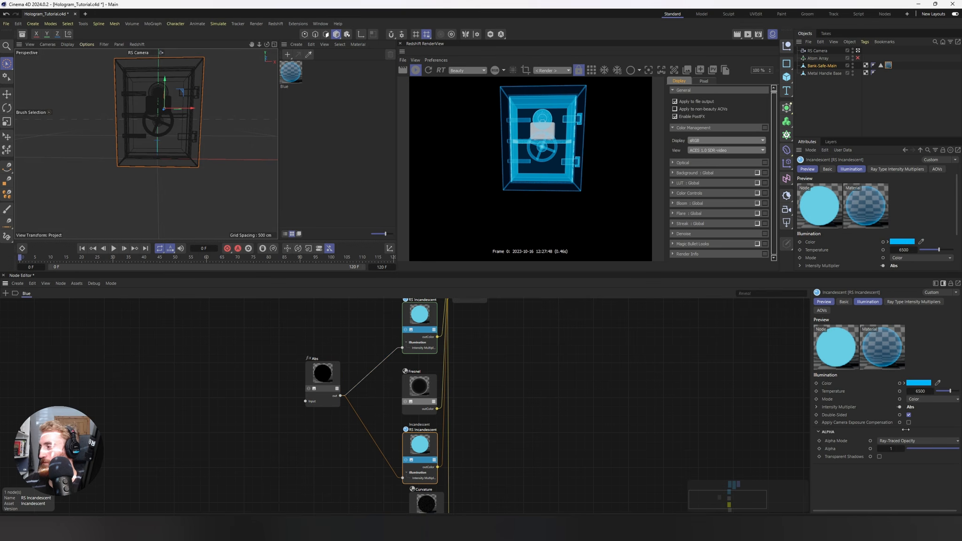
left_click(426, 333)
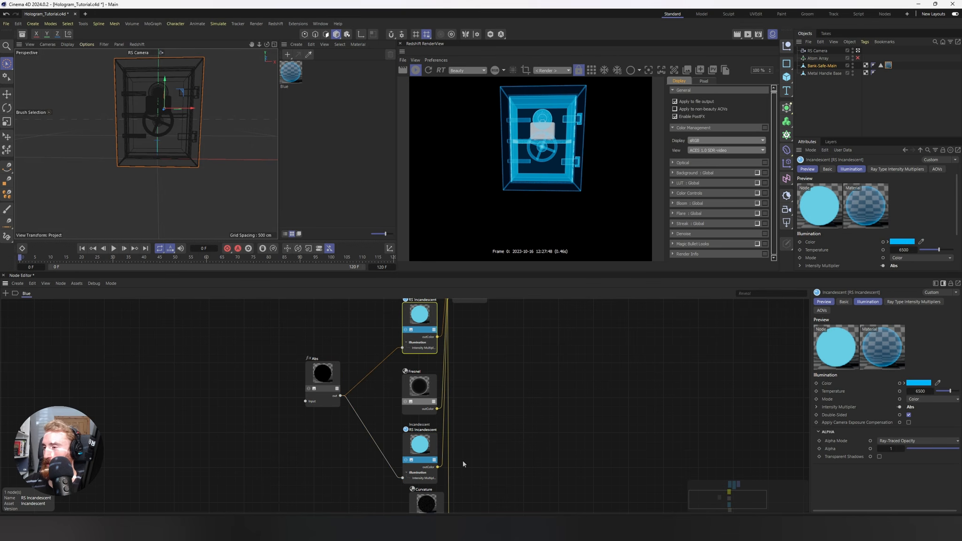
- Collapse the Abs node's preview and set its input value to 1
left_click(314, 388)
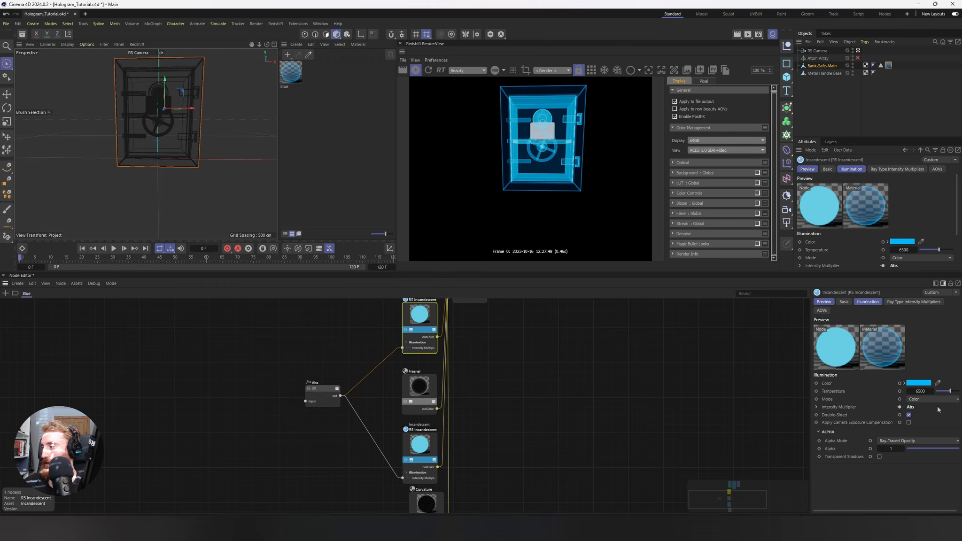
left_click(321, 399)
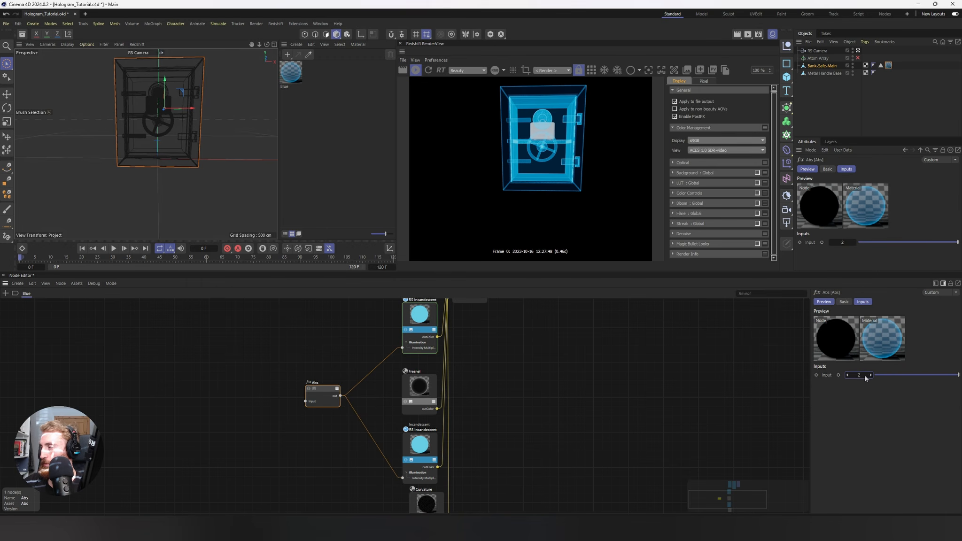
left_click_drag(866, 378, 860, 379)
middle_click_drag(466, 297, 442, 343)
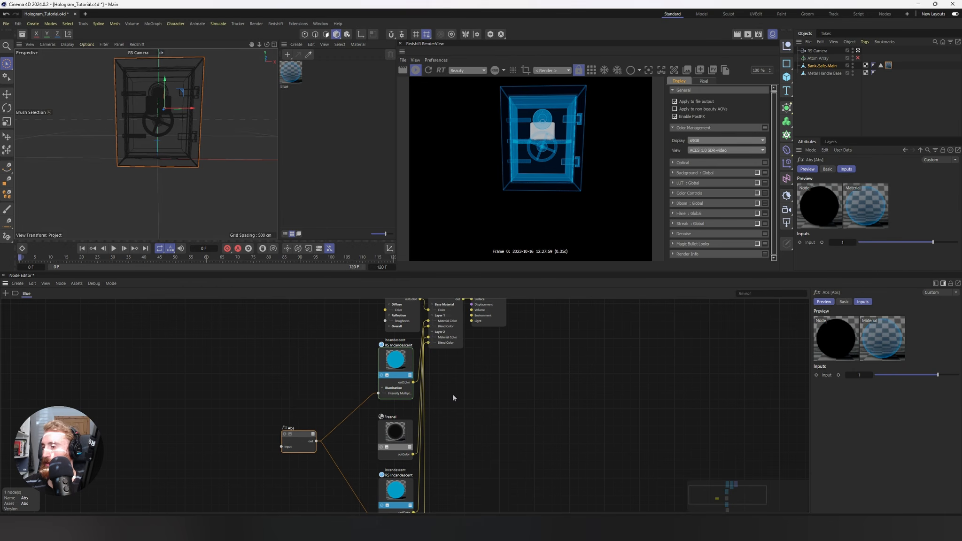
- Try removing the connection between the Abs node and the upper Incandescent node
left_click(399, 372)
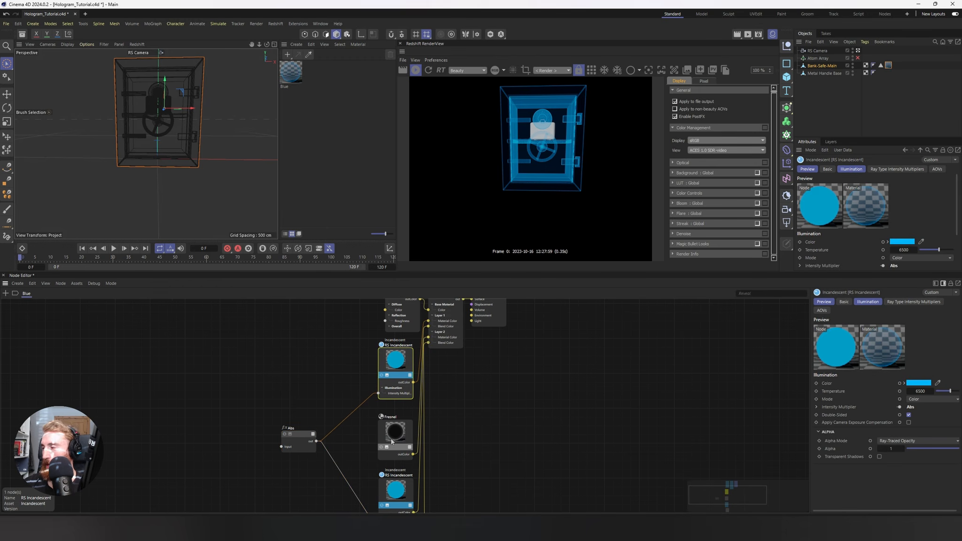
left_click(909, 415)
left_click(369, 397)
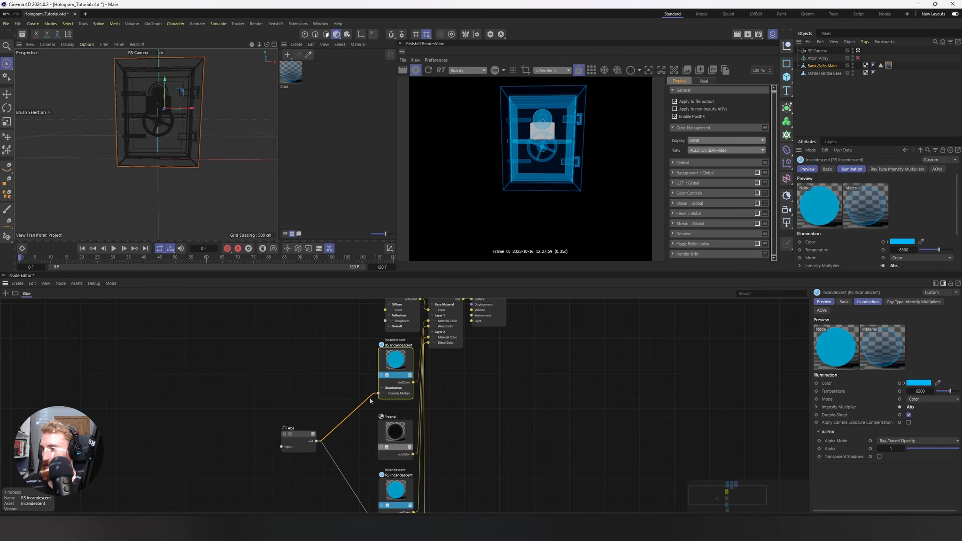
key("Delete")
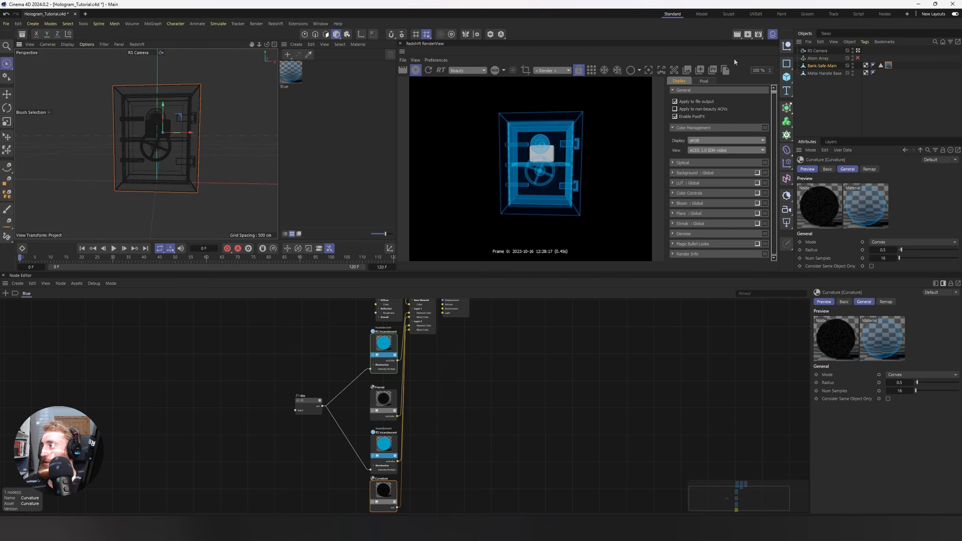
- Duplicate the Blue material and rename the copy to Red
left_click(292, 78)
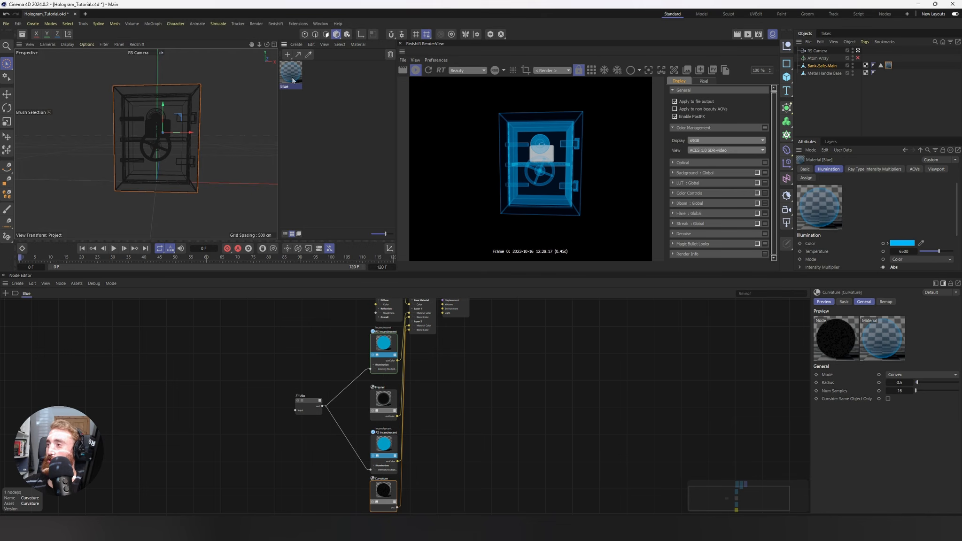
key("ctrl+c")
key("ctrl+v")
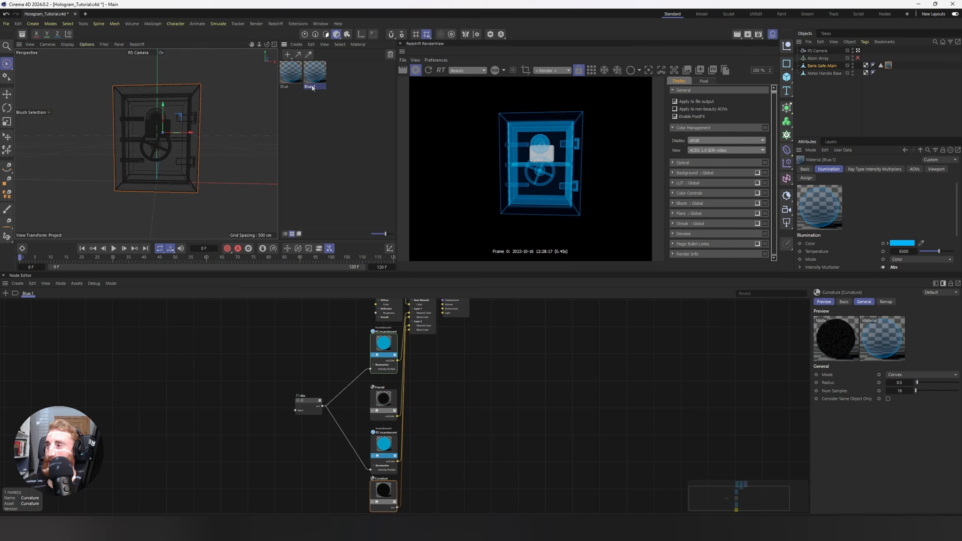
double_click(311, 87)
type("Red")
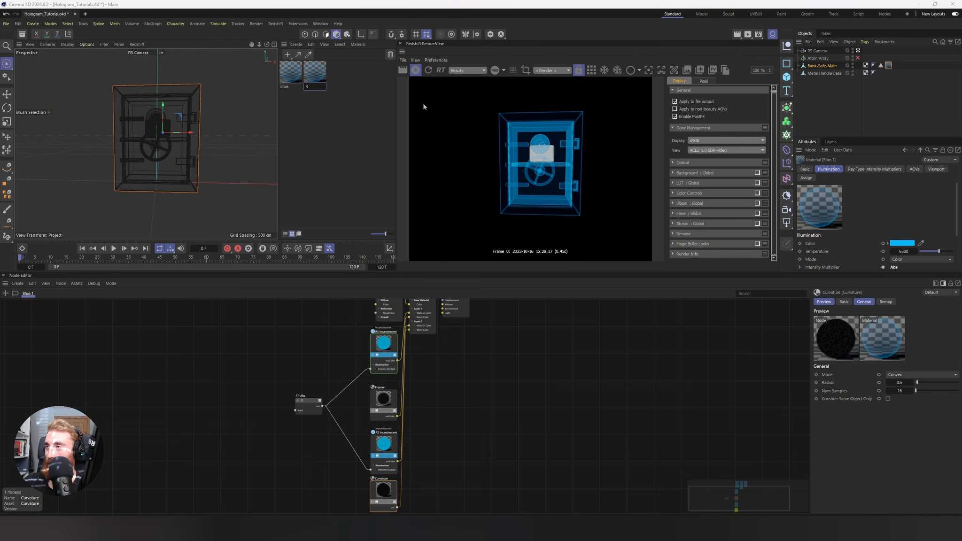
key("Return")
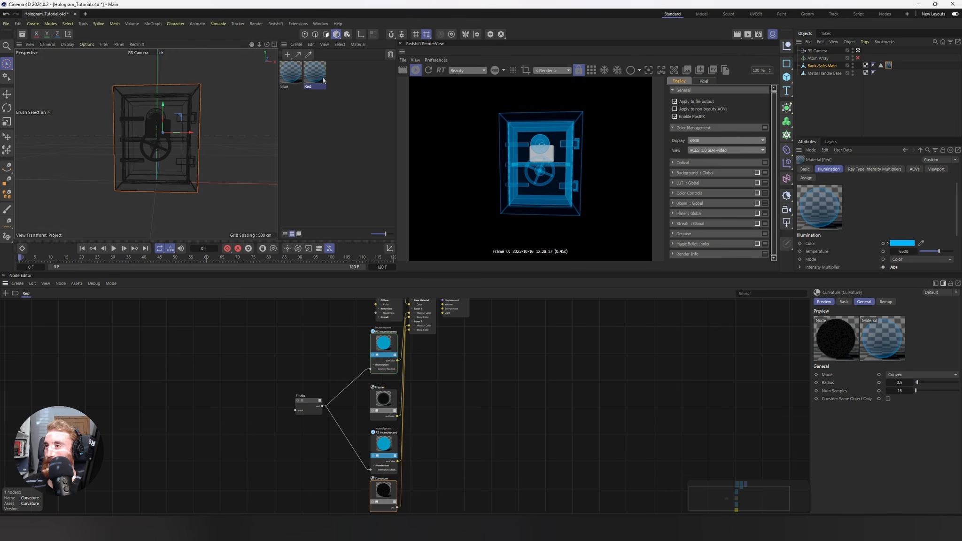
- Change both Incandescent nodes of the Red material to red and assign the material to the Metal Handle Base object
scroll(354, 365, "up", 4)
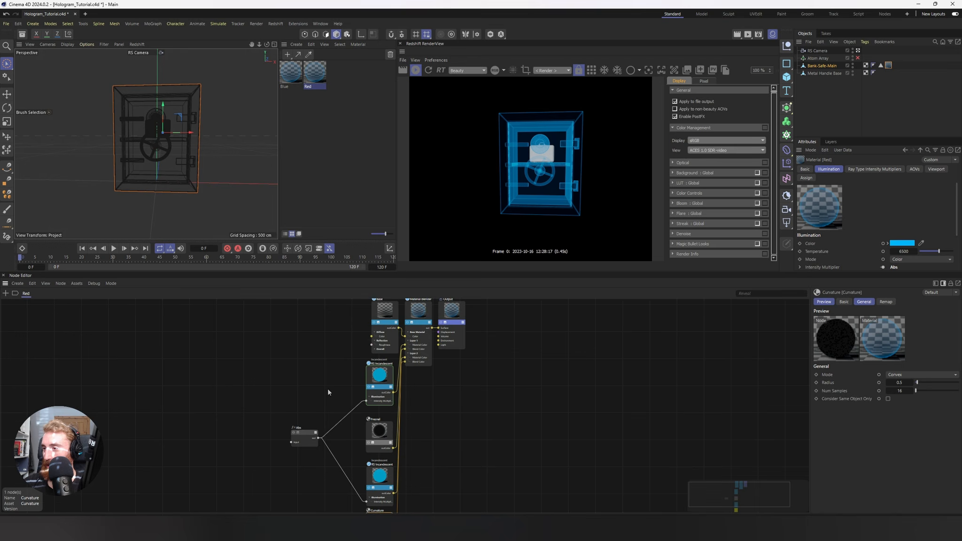
left_click(381, 387)
left_click(918, 383)
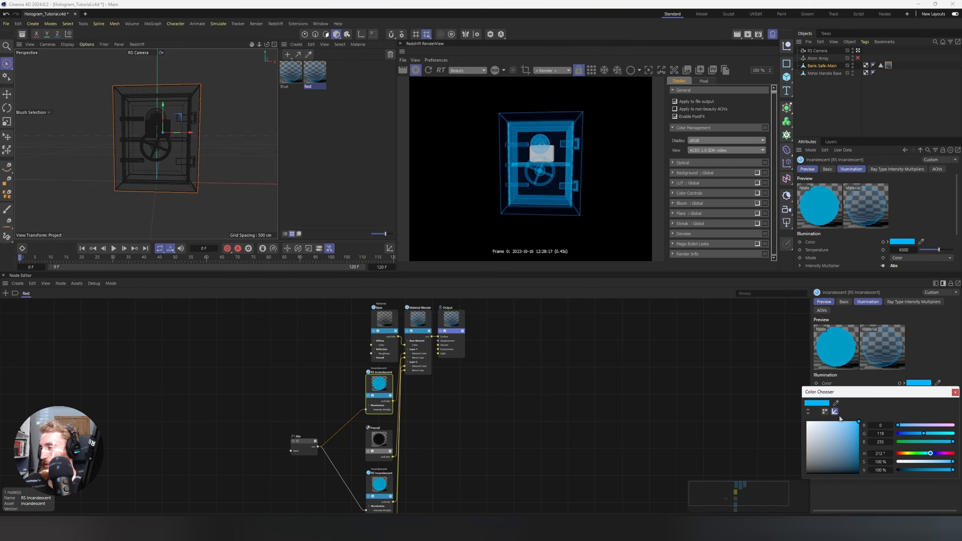
left_click_drag(948, 454, 953, 454)
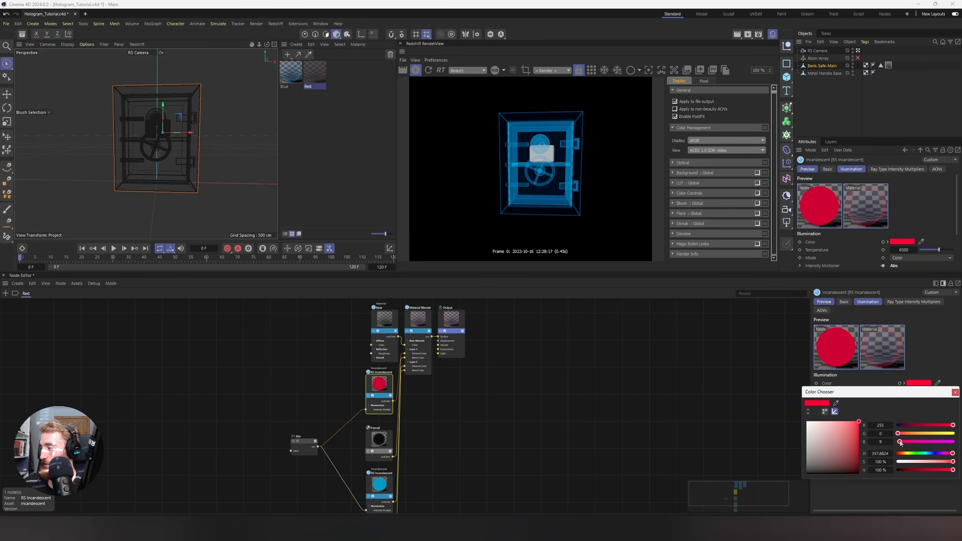
left_click(775, 409)
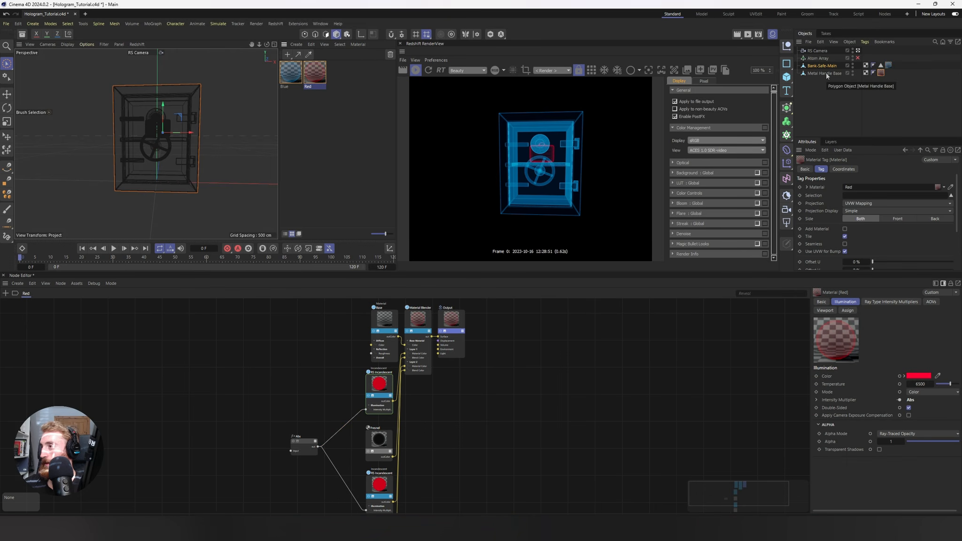
- Move the Red material's Curvature node down, clear of the lower Incandescent node
mouse_move(165, 120)
left_mouse_down("alt")
mouse_move(86, 125)
mouse_move(137, 121)
mouse_move(127, 151)
mouse_move(161, 138)
left_mouse_up("alt")
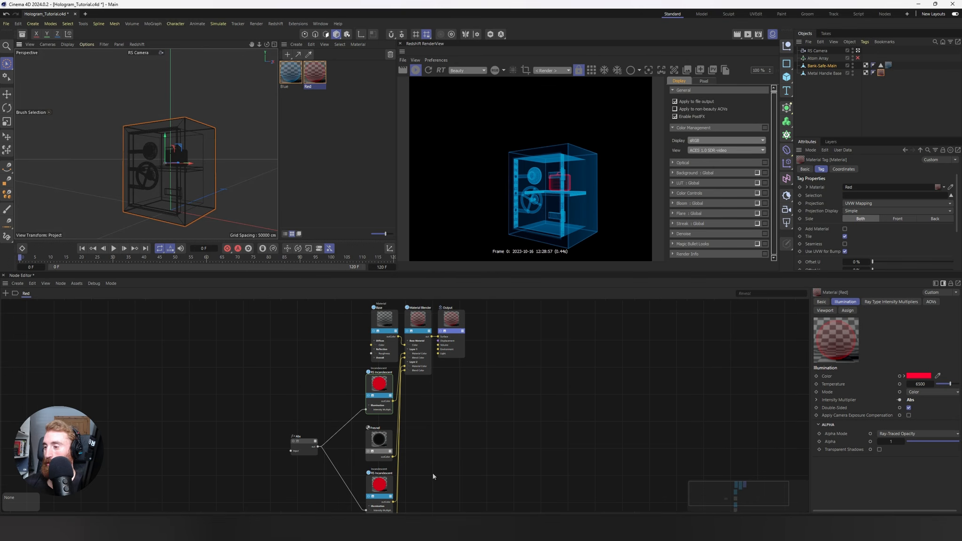
middle_click_drag(434, 477, 447, 436)
left_click(391, 439)
scroll(462, 390, "up", 2)
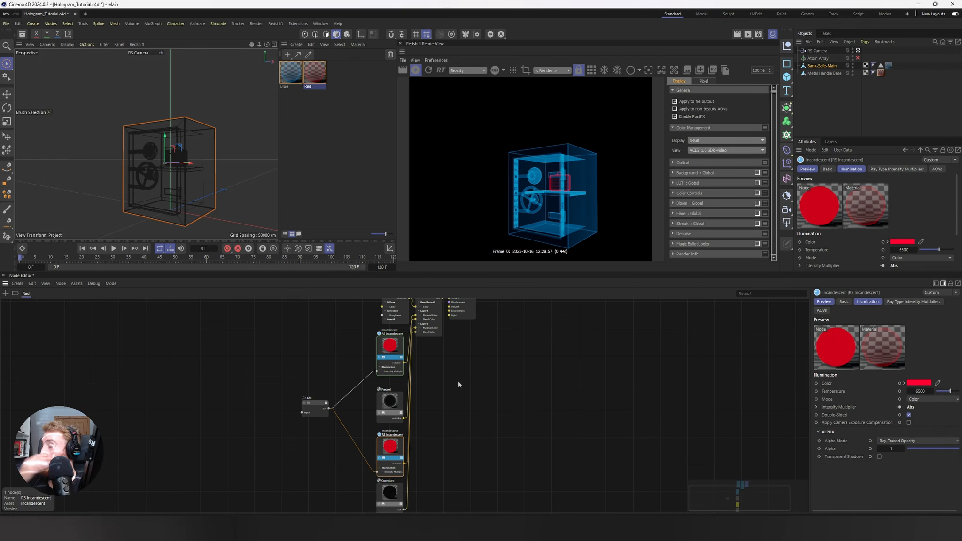
scroll(395, 437, "down", 10)
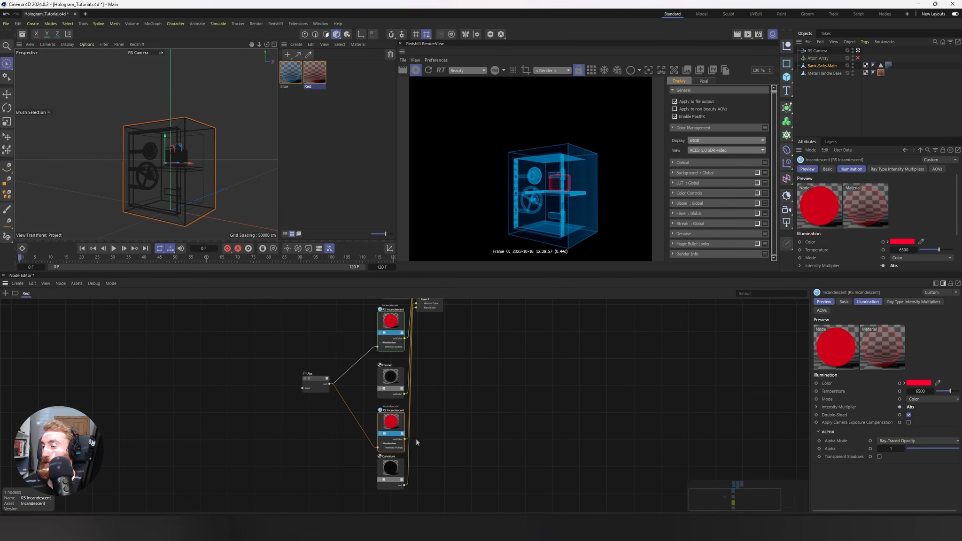
left_click_drag(390, 442, 391, 449)
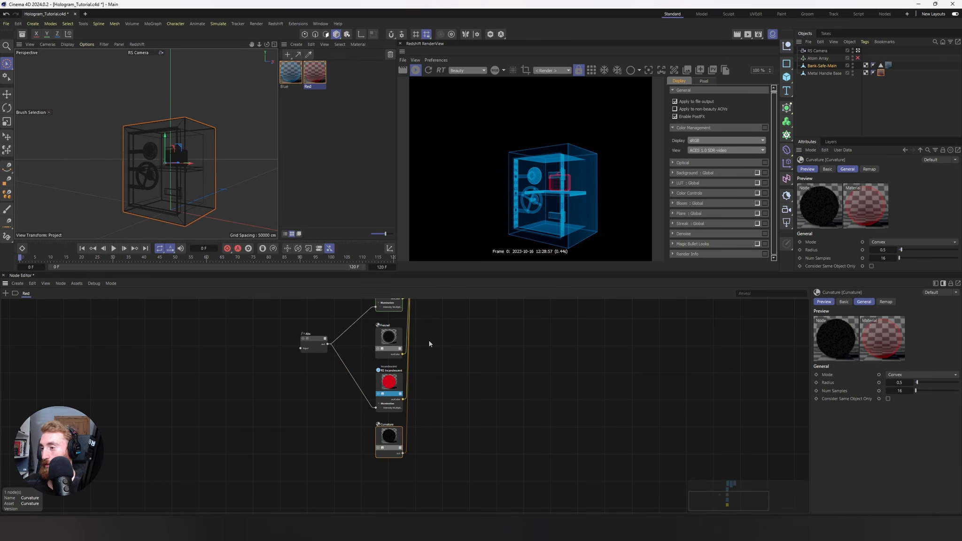
- Change the color of the Red material's lower Incandescent node to orange
left_click(396, 384)
left_click(918, 383)
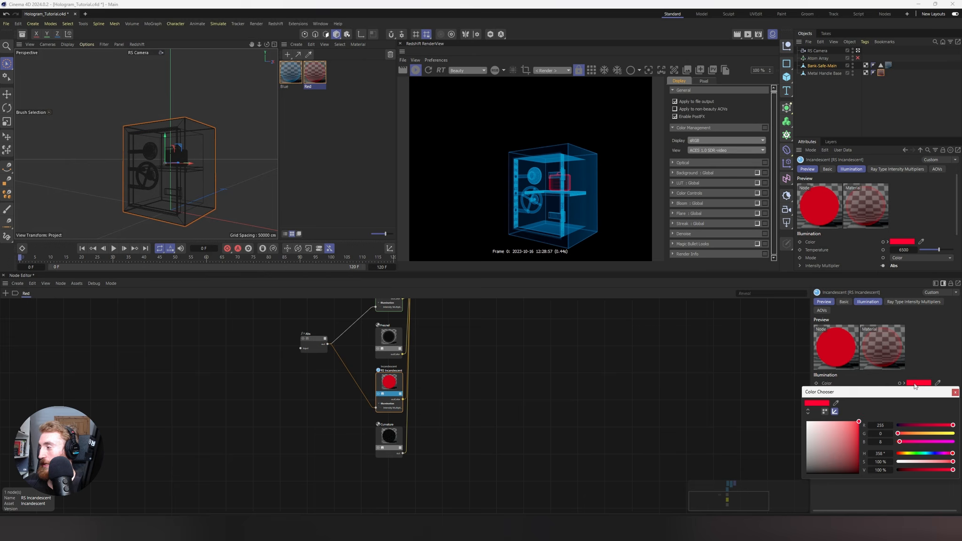
left_click(945, 434)
left_click(609, 386)
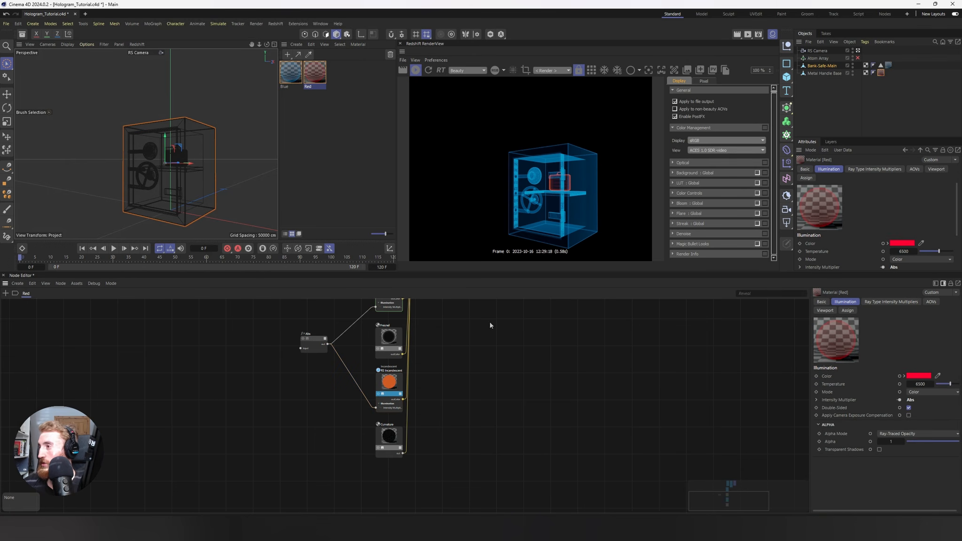
- Set the Red material's Curvature node to a radius of 0.1 and Concave mode
left_click(389, 381)
left_click(389, 436)
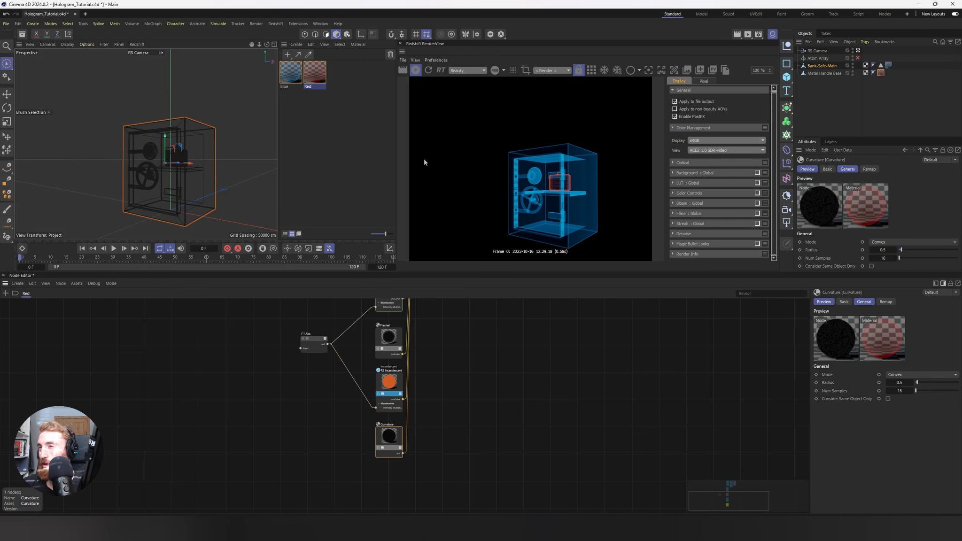
scroll(195, 167, "up", 5)
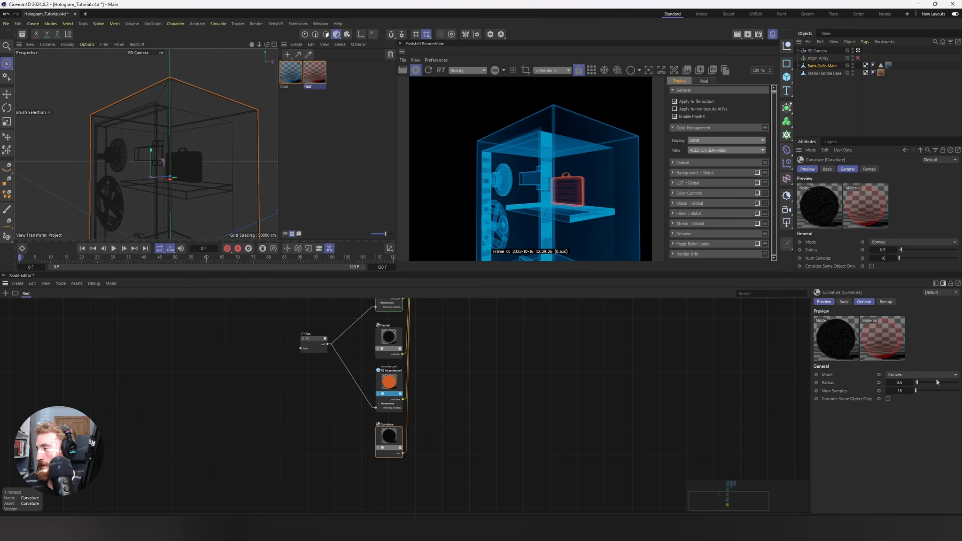
left_click(895, 383)
type("0.1")
left_click(916, 374)
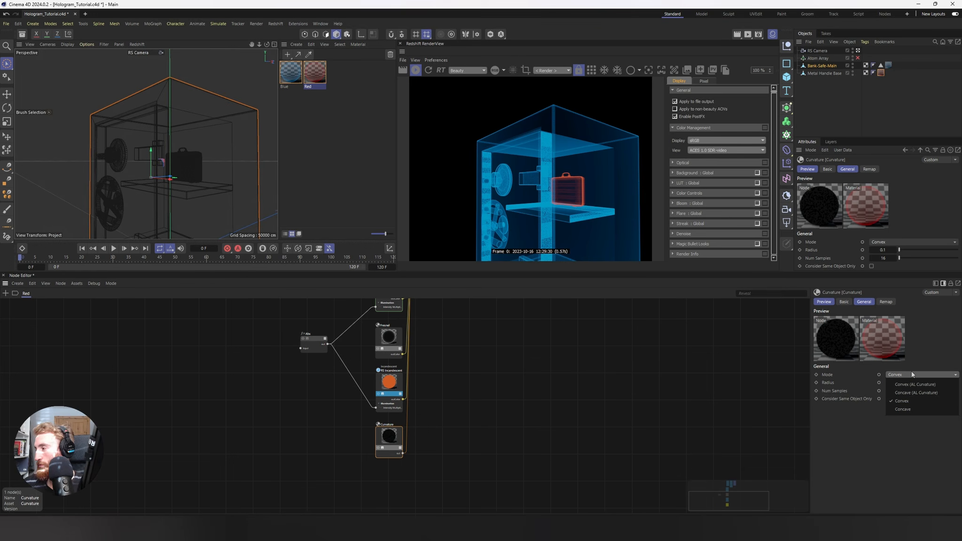
left_click(917, 408)
left_click(906, 382)
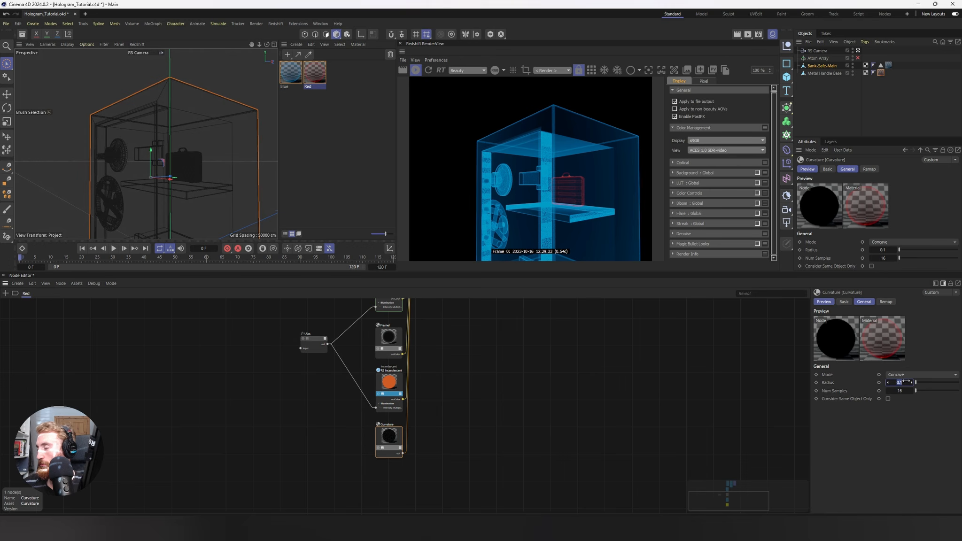
left_click(526, 393)
- Raise the index of refraction of the Red material's Fresnel node to about 2.855
middle_click_drag(526, 393, 496, 455)
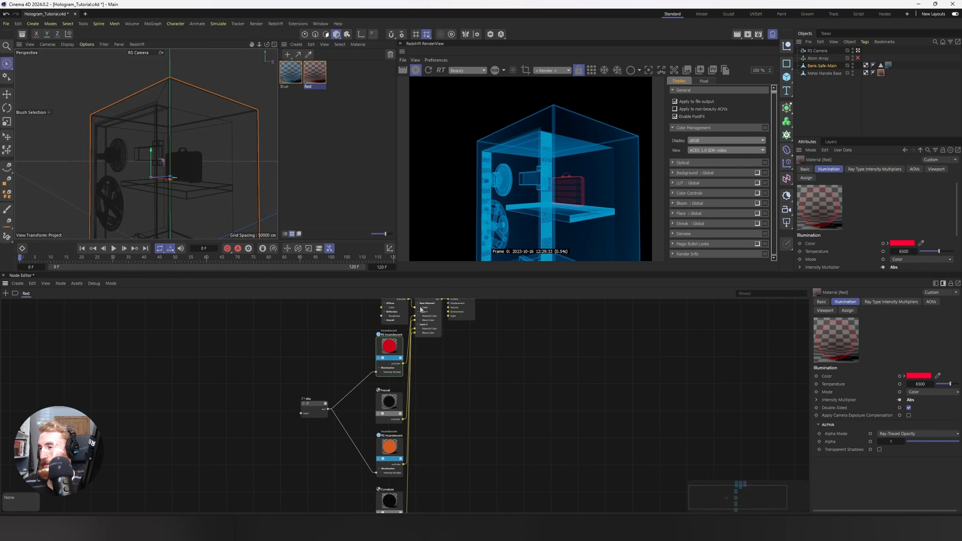
left_click(396, 346)
left_click(392, 400)
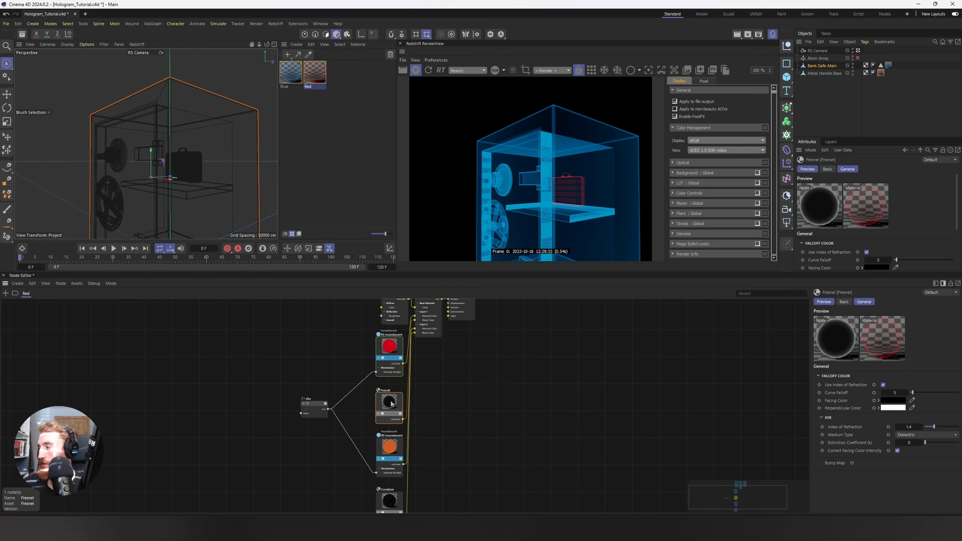
left_click_drag(932, 426, 944, 427)
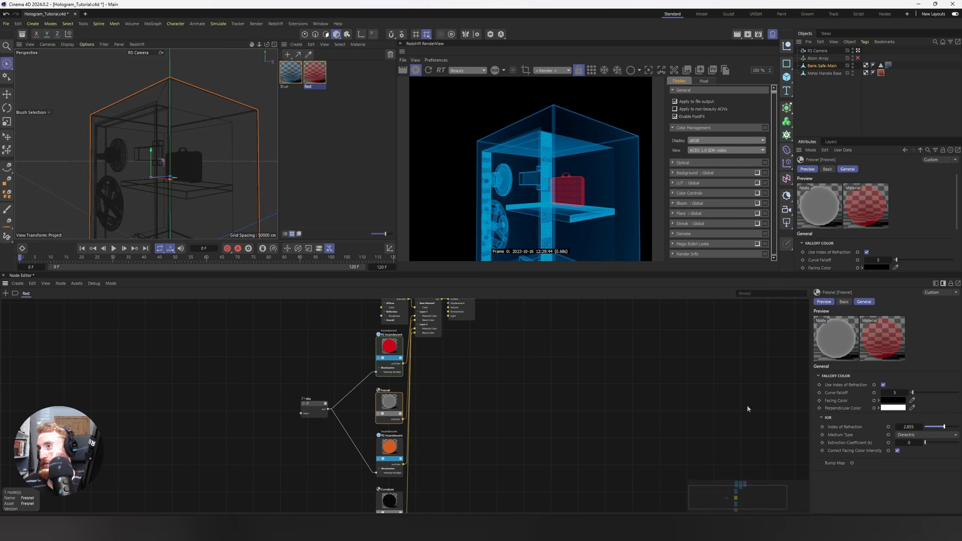
left_click(383, 361)
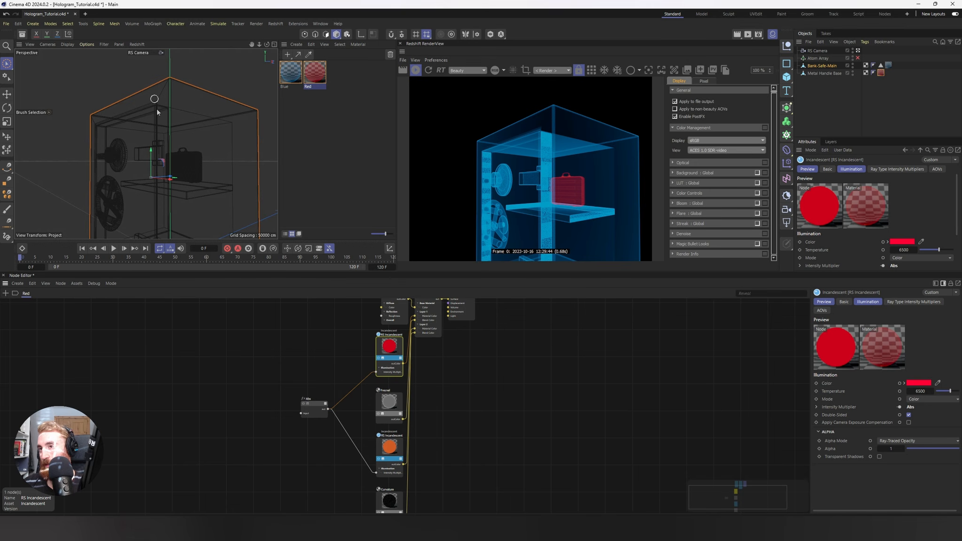
left_click_drag(188, 145, 234, 151, "alt")
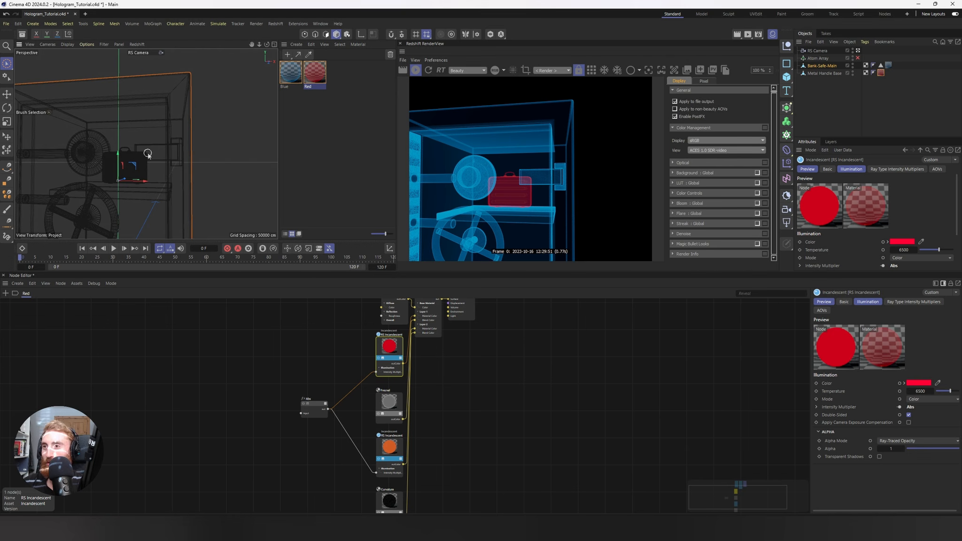
left_click_drag(149, 156, 204, 155, "alt")
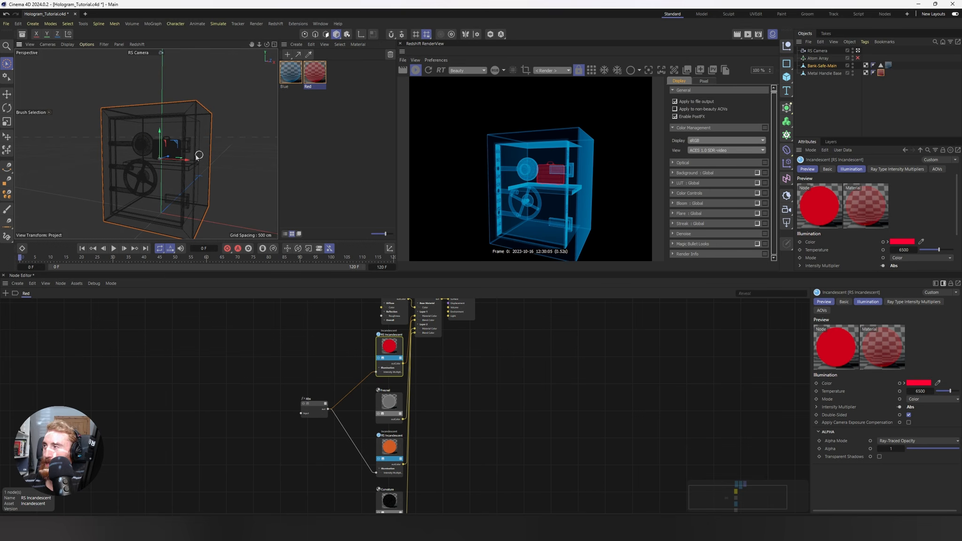
left_click(345, 365)
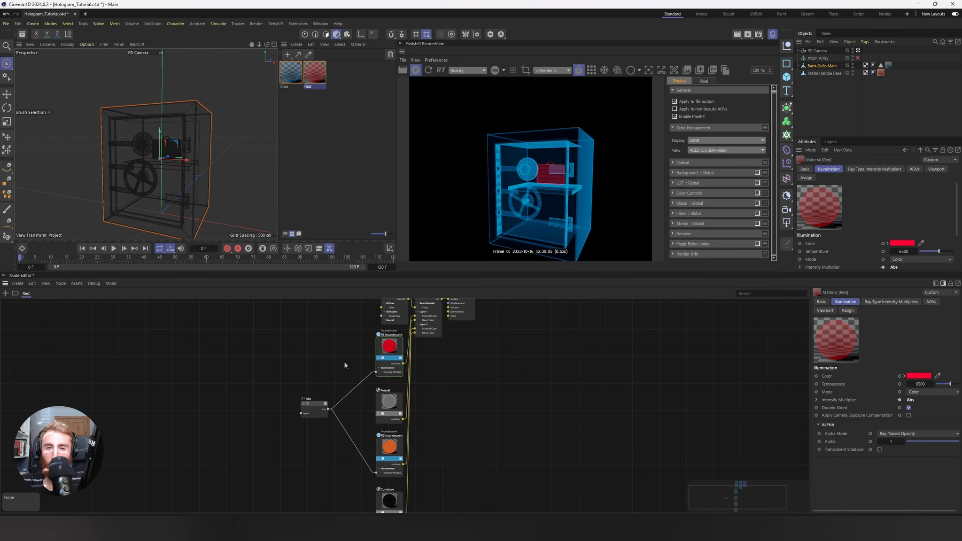